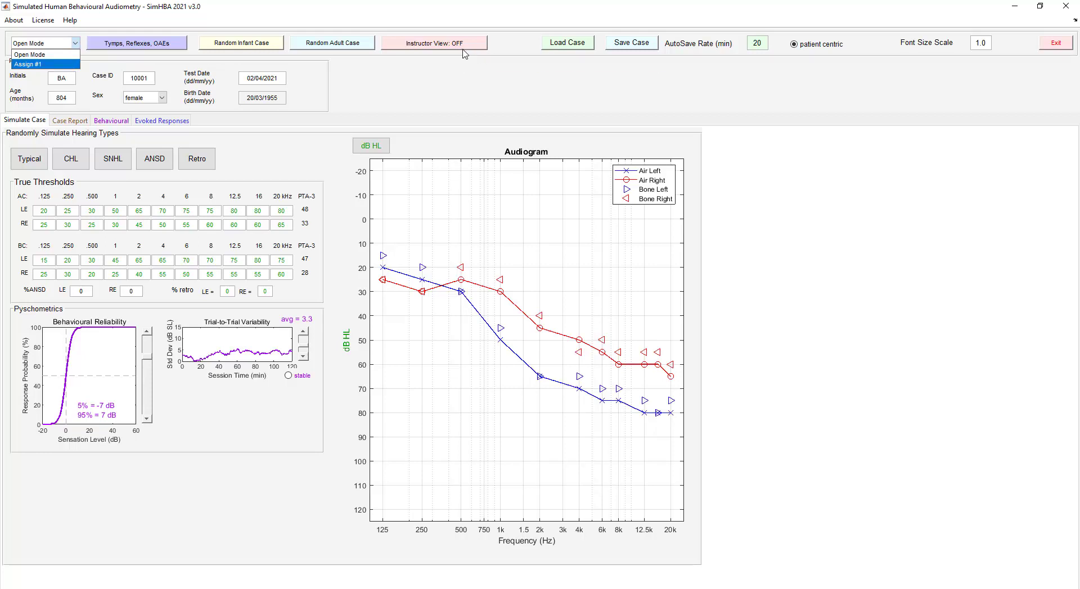
Show the Tymps, Reflexes, OAEs patient view, look through the tympanometry, acoustic reflex and DPOAE tests, and hide the view.
left_click(125, 18)
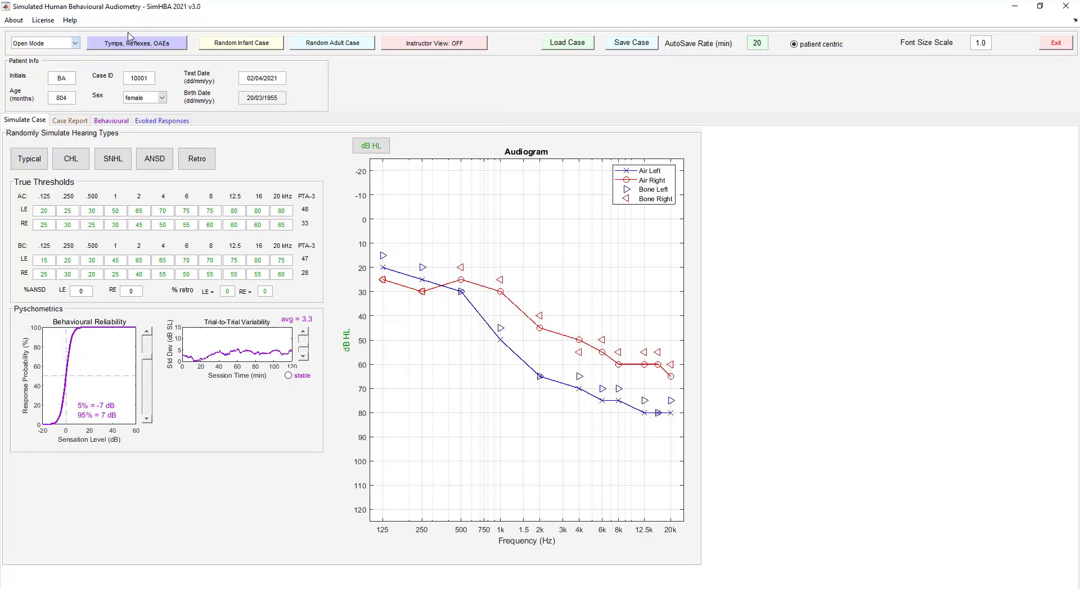
left_click(135, 47)
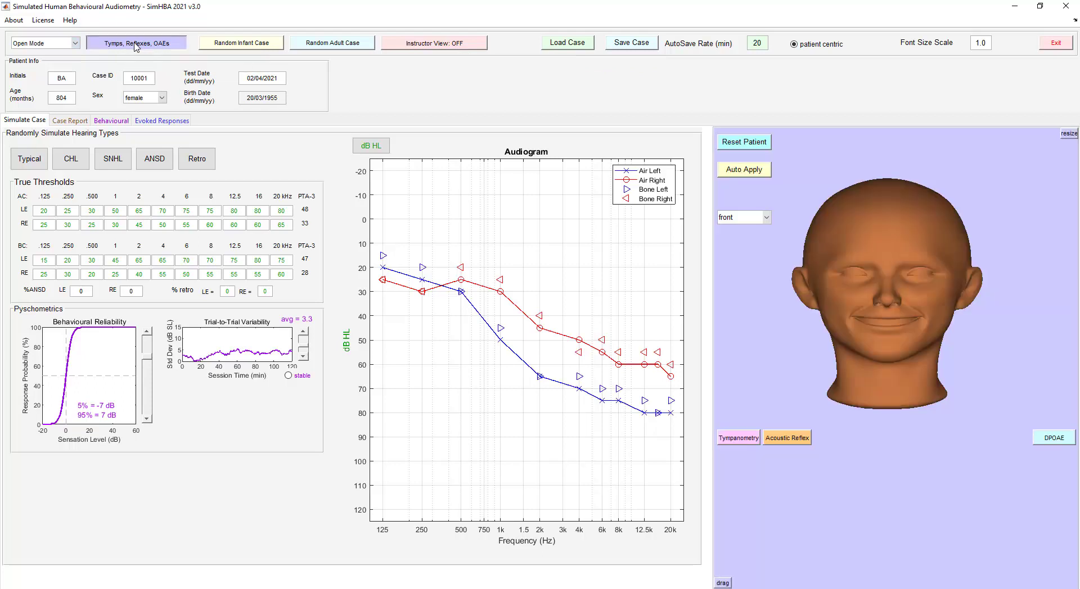
left_click(751, 442)
left_click(787, 439)
left_click(1057, 442)
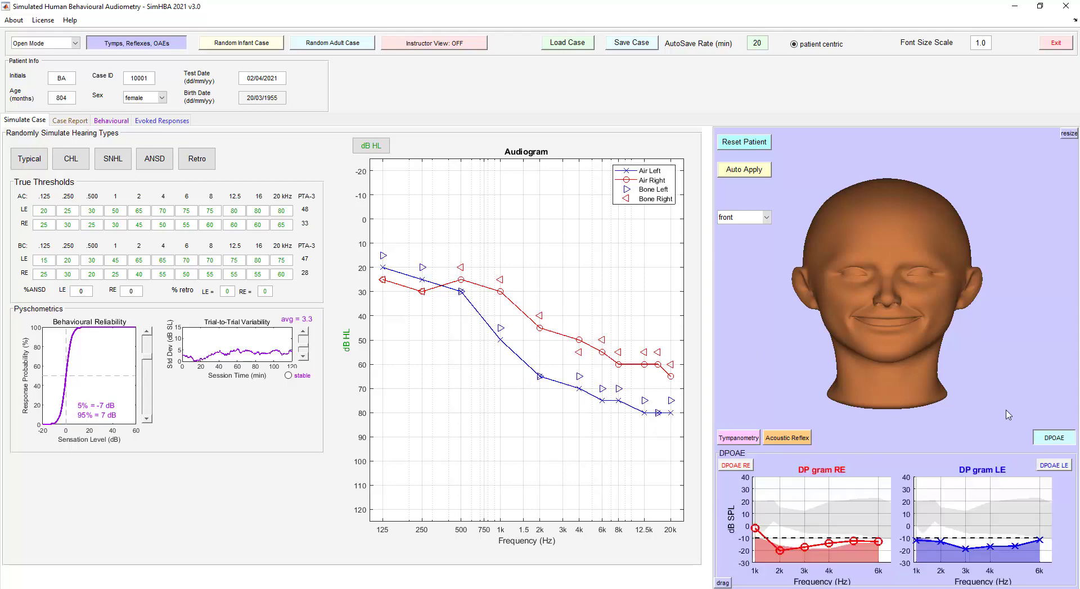
left_click(149, 45)
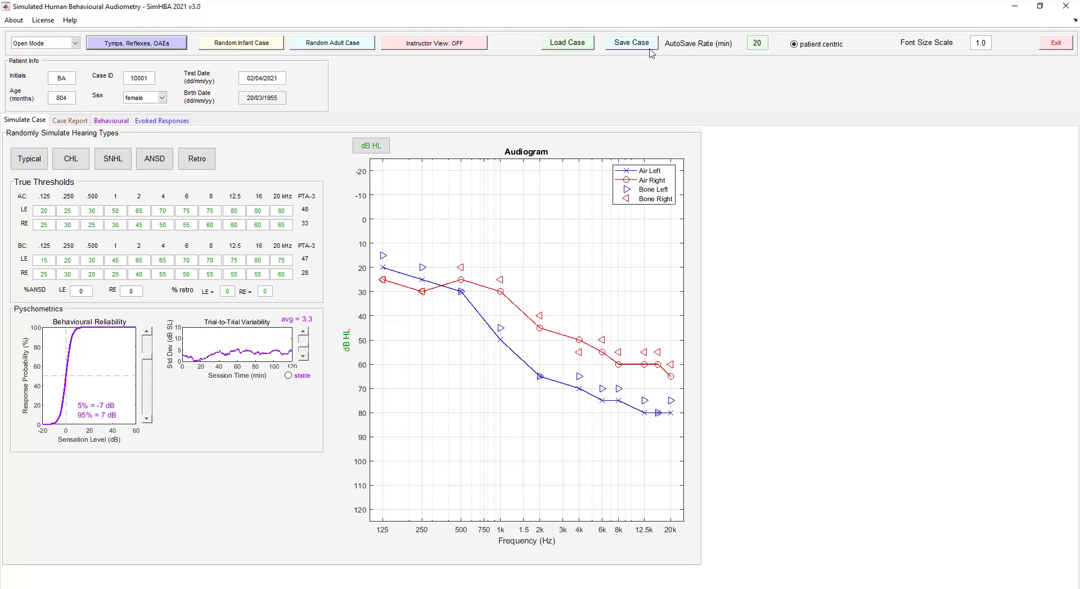
View the Evoked Responses page and return to the Simulate Case page.
left_click(764, 40)
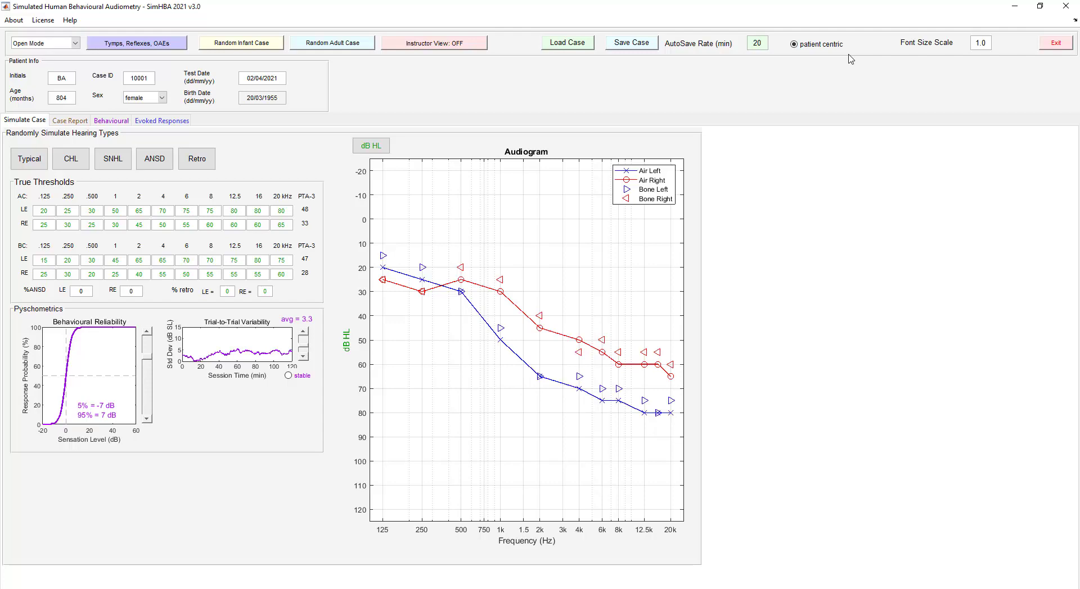
left_click(166, 122)
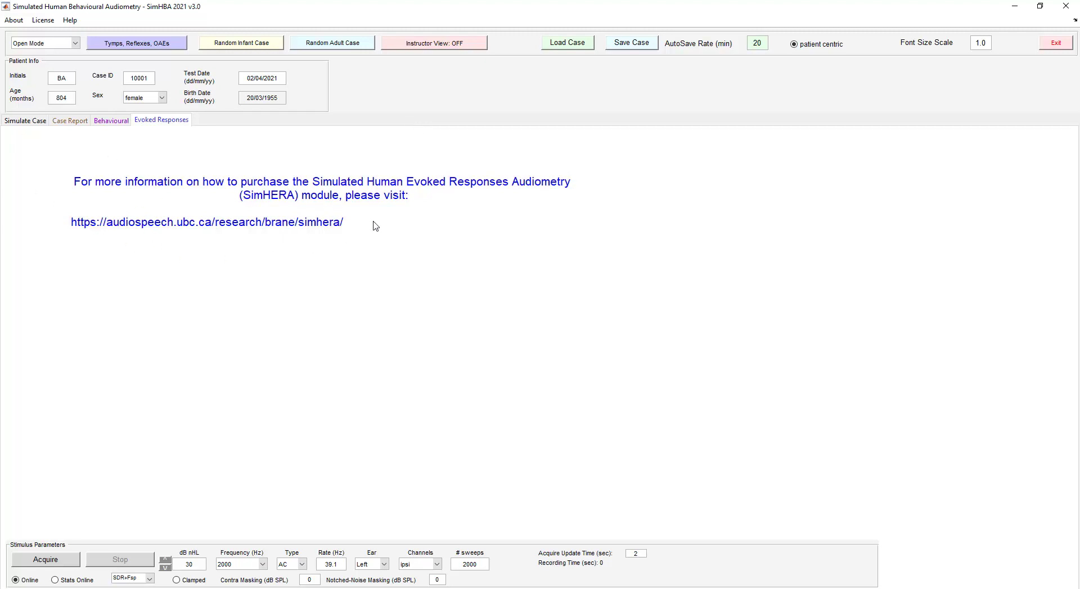
left_click(28, 120)
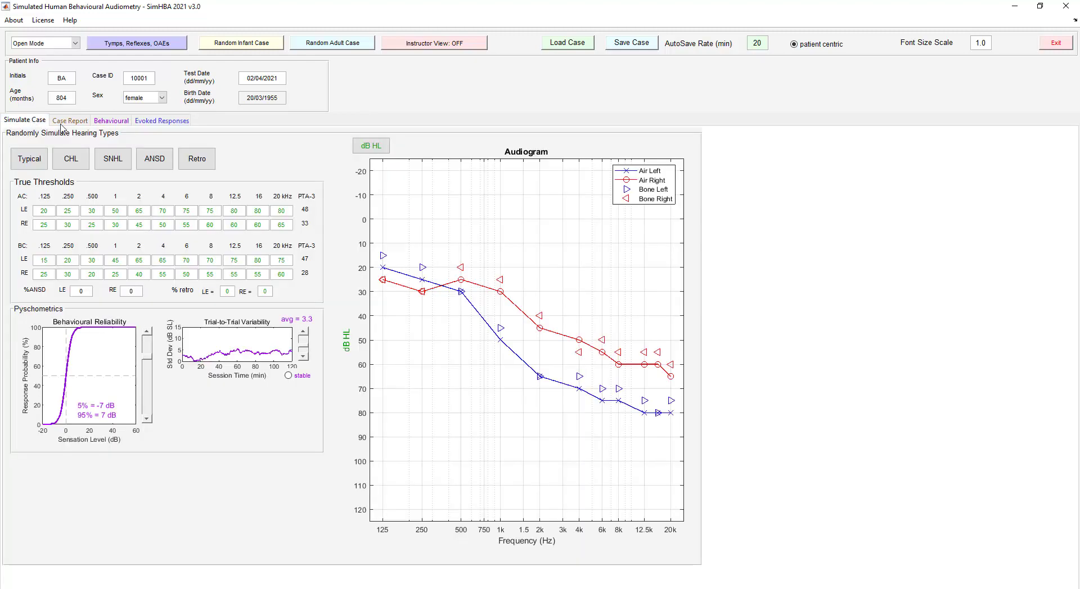
Set the font size scale to 1.5.
double_click(976, 42)
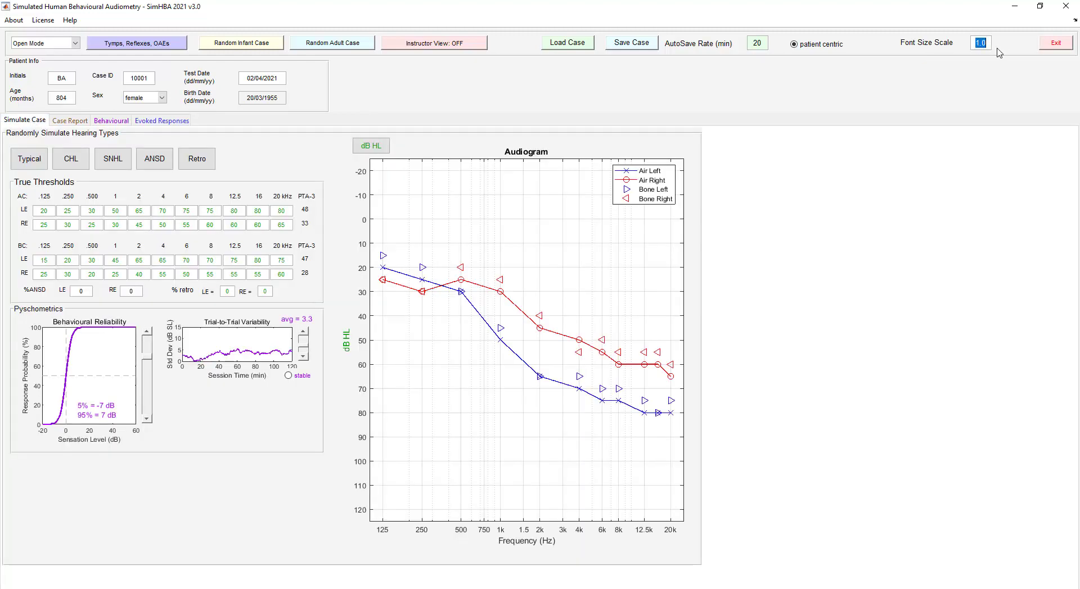
type("1.5")
key("Return")
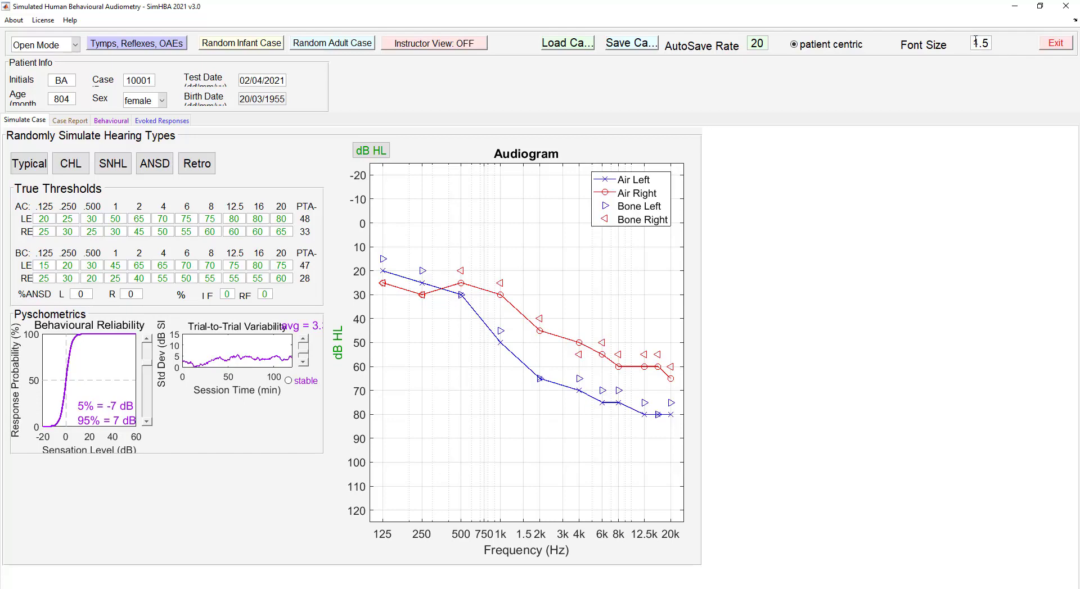
Return the font size scale to 1.0.
type("1/")
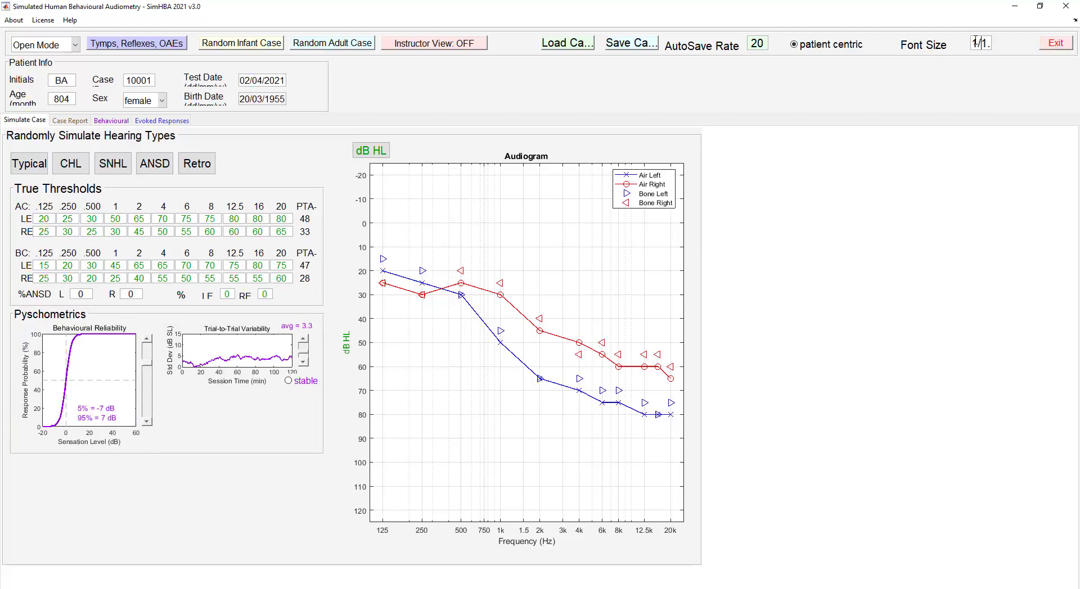
key("Return")
left_click_drag(974, 43, 1003, 46)
type("1")
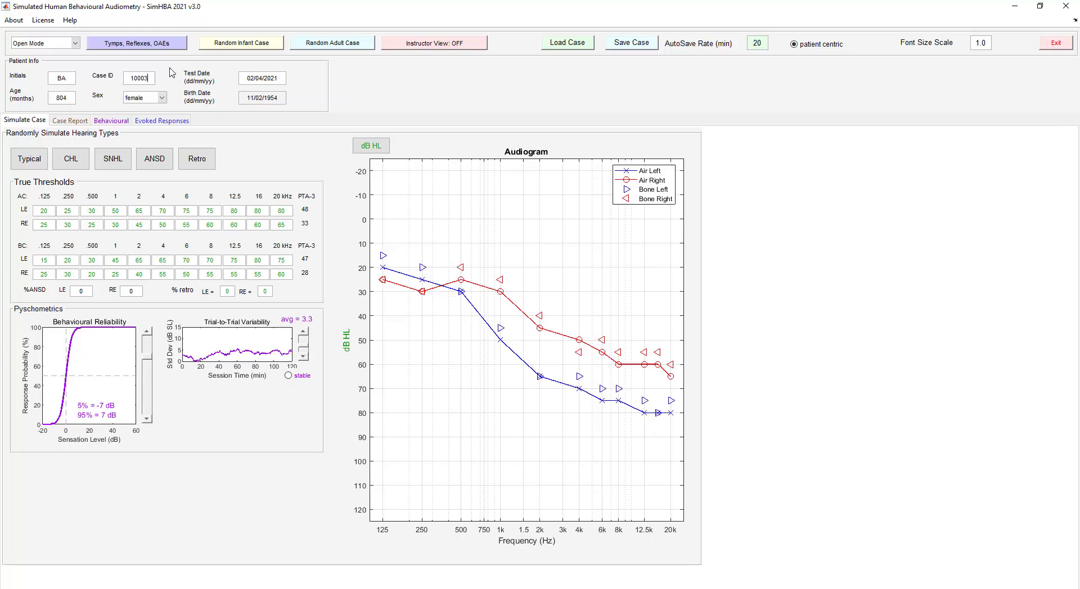
left_click(162, 99)
left_click(178, 77)
left_click(29, 159)
type("0")
key("Return")
double_click(38, 213)
key("Return")
Vary the behavioural reliability curve and settle it at 5% = -10 dB and 95% = 10 dB.
left_click_drag(148, 354, 149, 336)
left_click_drag(149, 345, 151, 436)
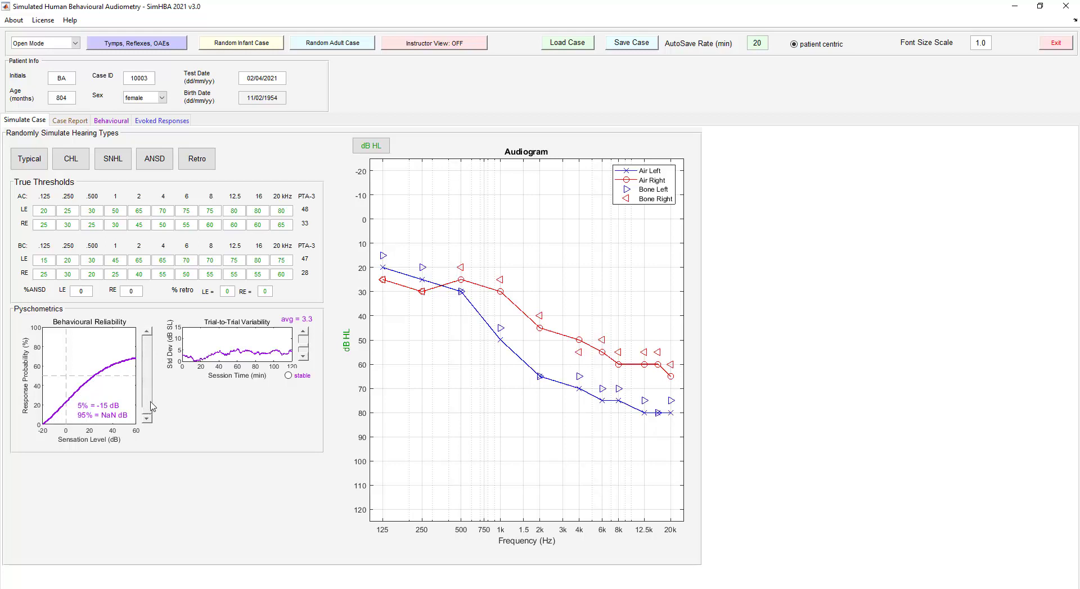
left_click_drag(150, 415, 150, 377)
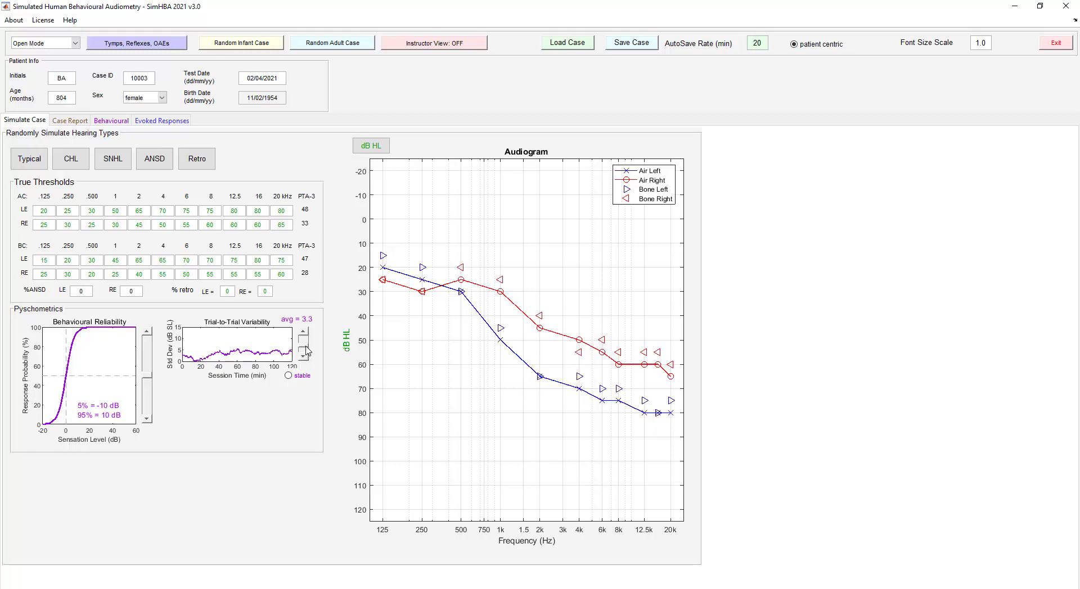
Adjust the trial-to-trial variability and try the stable option, leaving it switched off.
left_click_drag(306, 345, 306, 341)
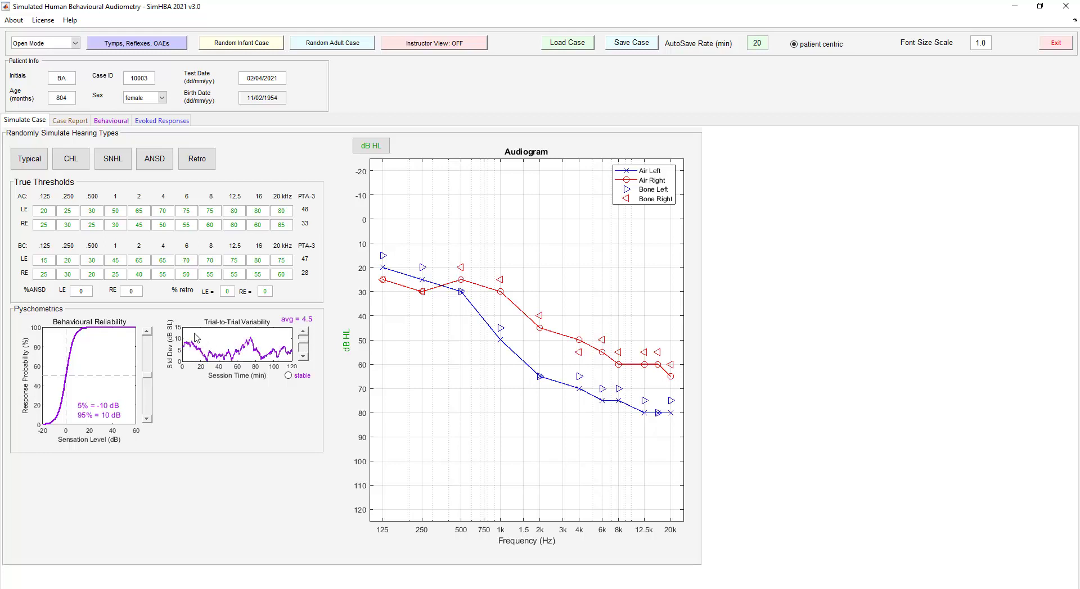
left_click_drag(303, 342, 304, 348)
left_click(288, 376)
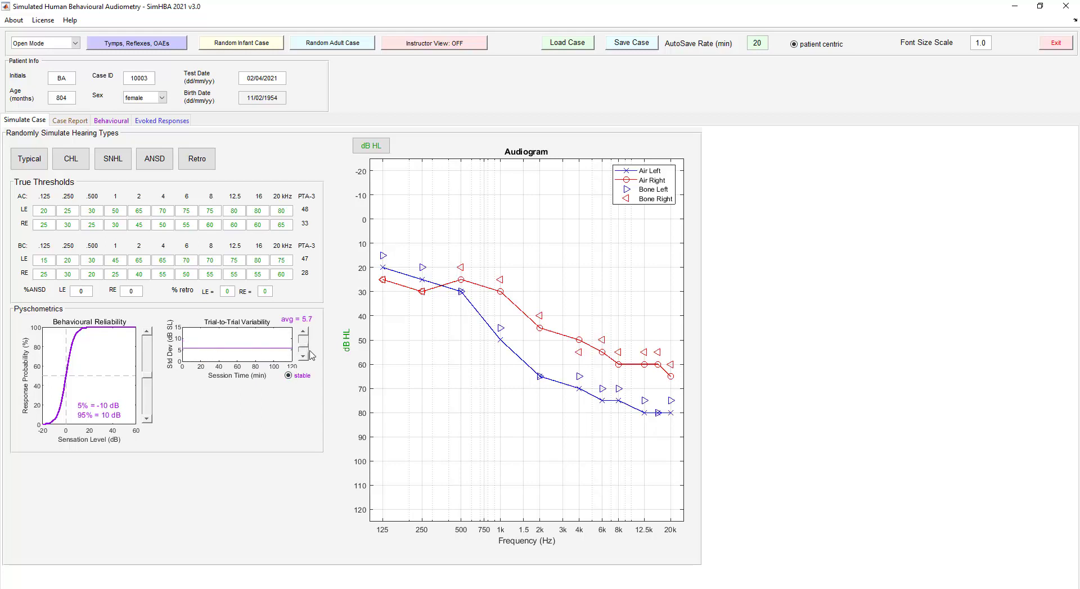
left_click(288, 376)
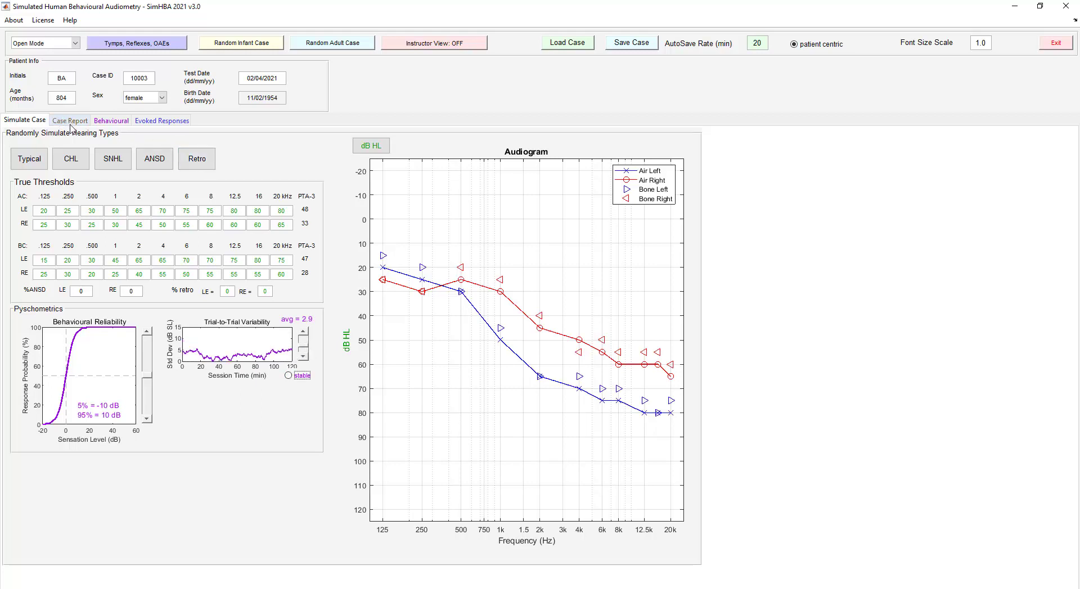
Go to the Behavioural page and try the supra-aural headphones and both bone conductor placements, ending on insert earphones.
left_click(112, 121)
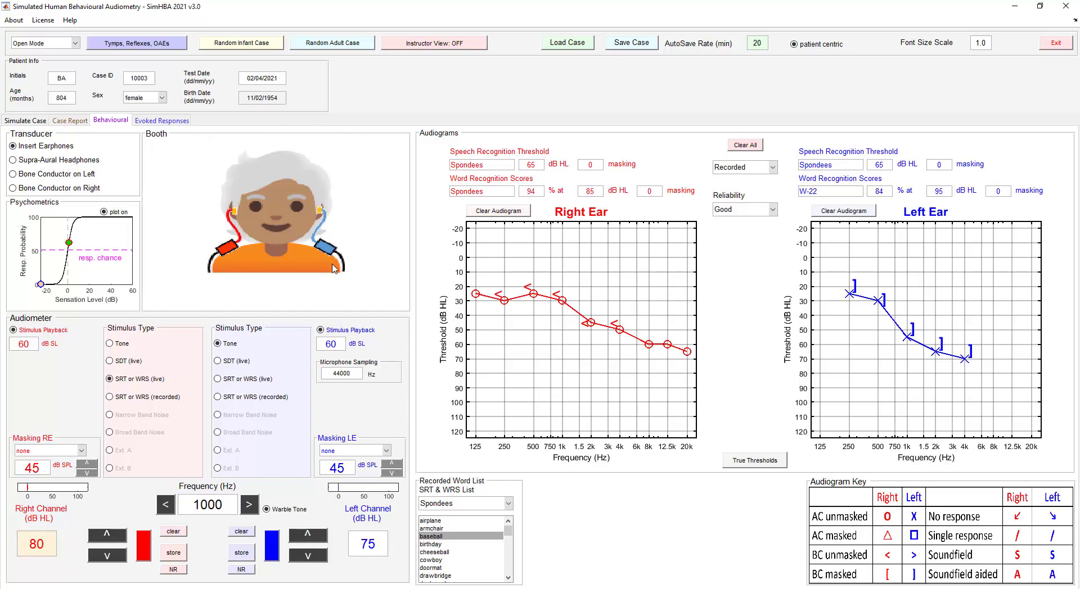
left_click(53, 162)
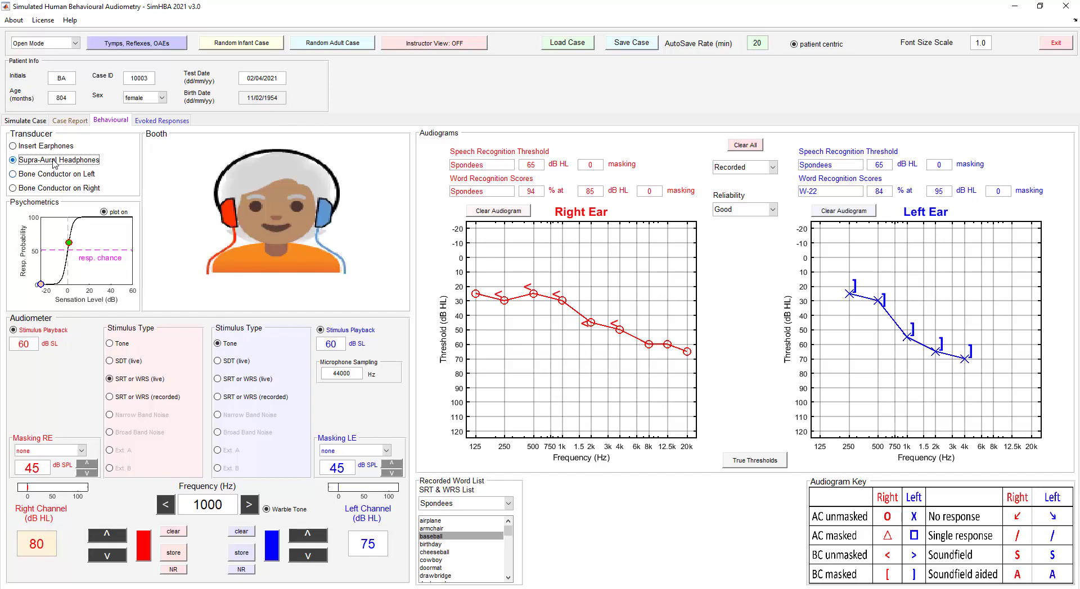
left_click(61, 175)
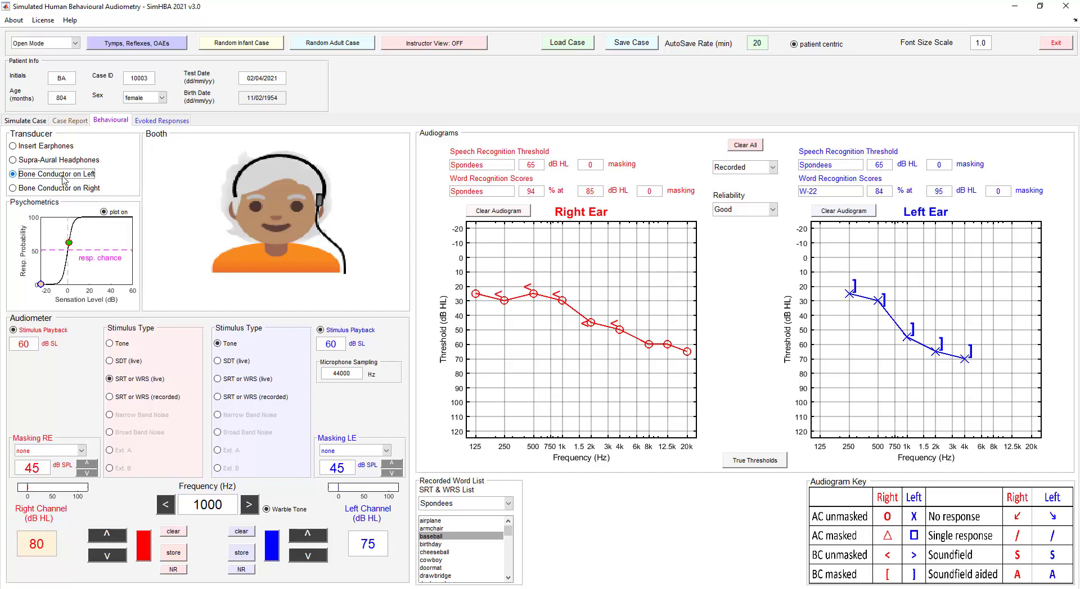
left_click(76, 191)
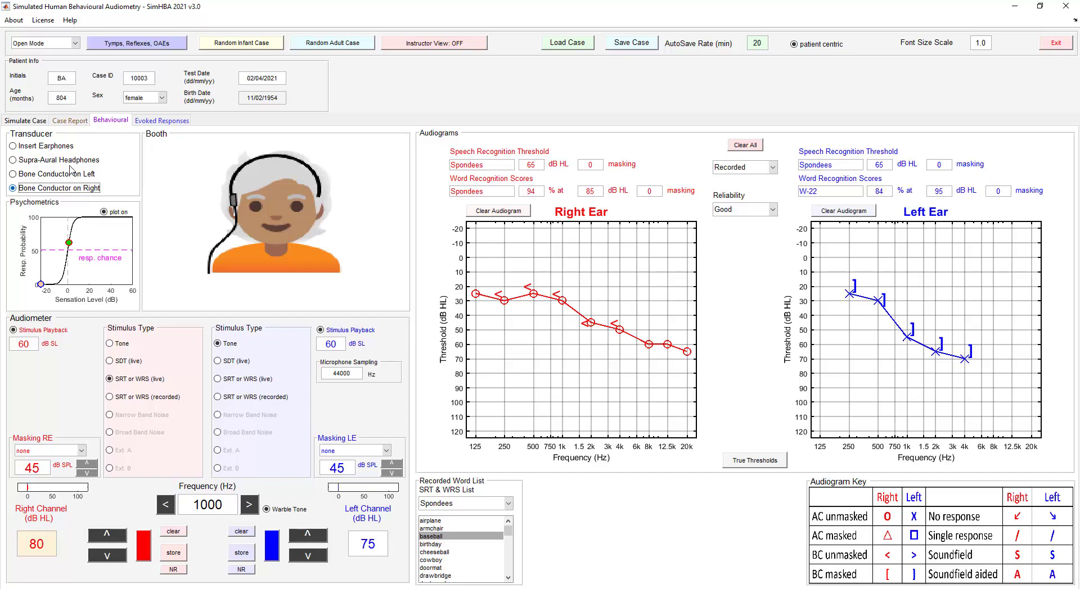
left_click(56, 147)
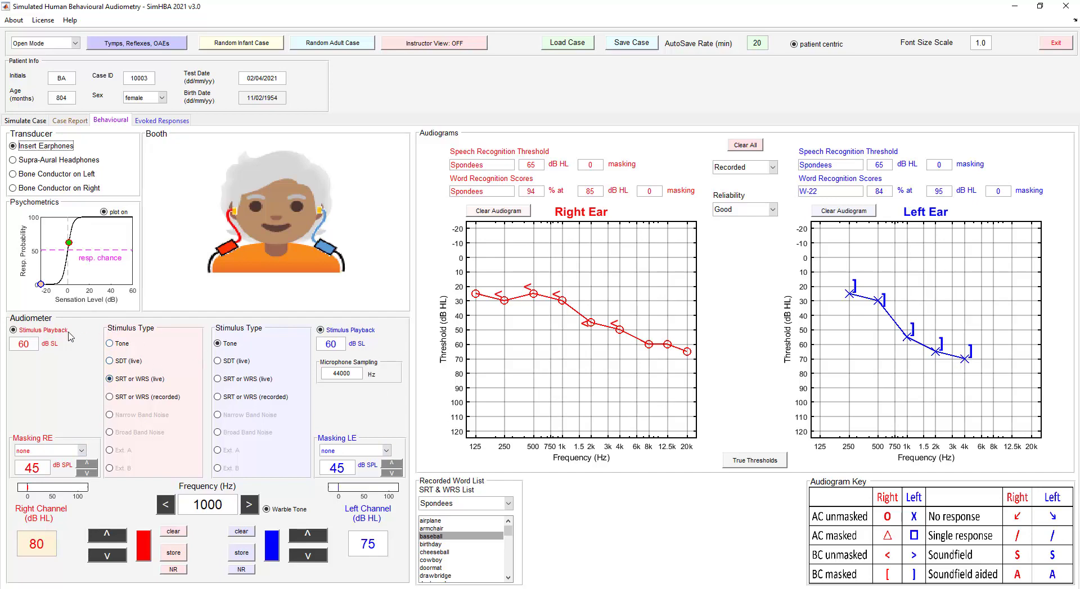
Toggle the right channel's stimulus playback on, accept the sound safety warning, and keep its level at 60 dB SL.
left_click(14, 331)
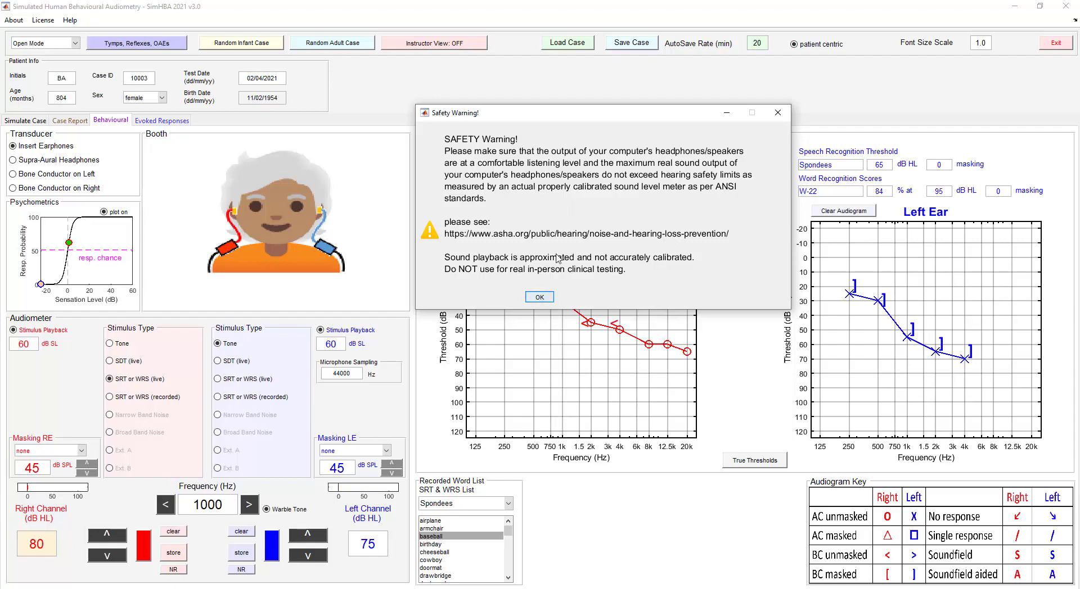
left_click(543, 299)
left_click(37, 344)
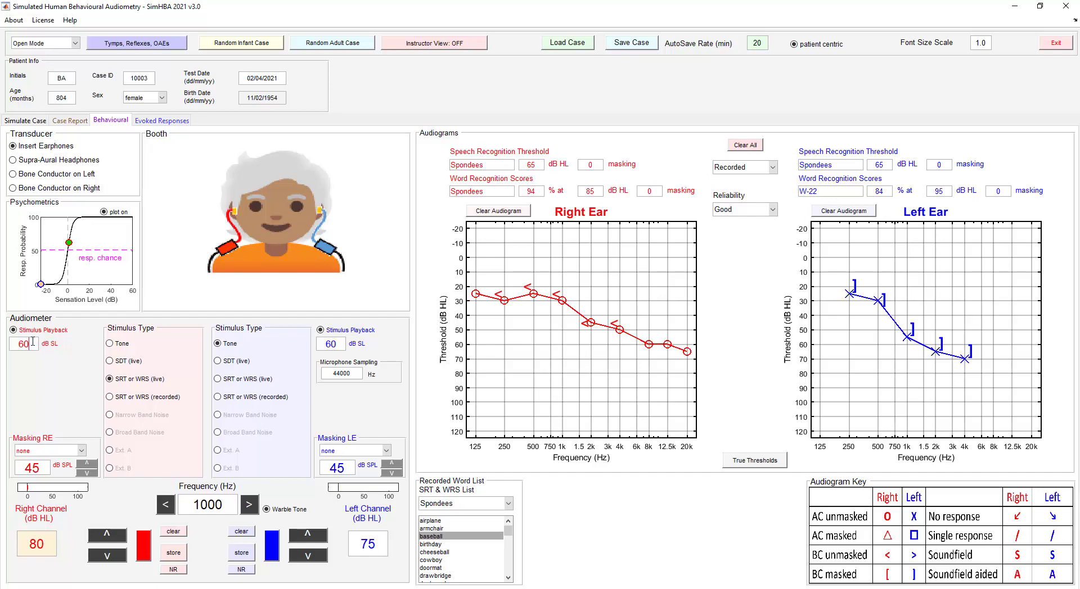
left_click_drag(27, 343, 17, 343)
left_click(38, 341)
Set the right channel to Tone with Warble Tone off at 60 dB HL and present the stimulus.
left_click(110, 344)
left_click(266, 510)
left_click(109, 557)
left_click(109, 557)
left_click(109, 558)
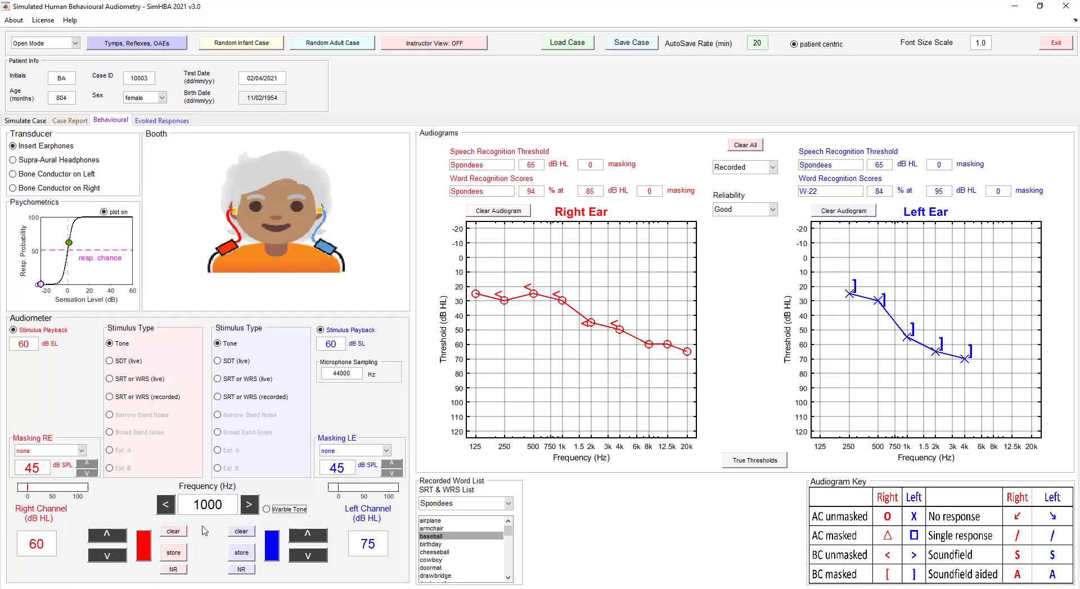
left_click(145, 546)
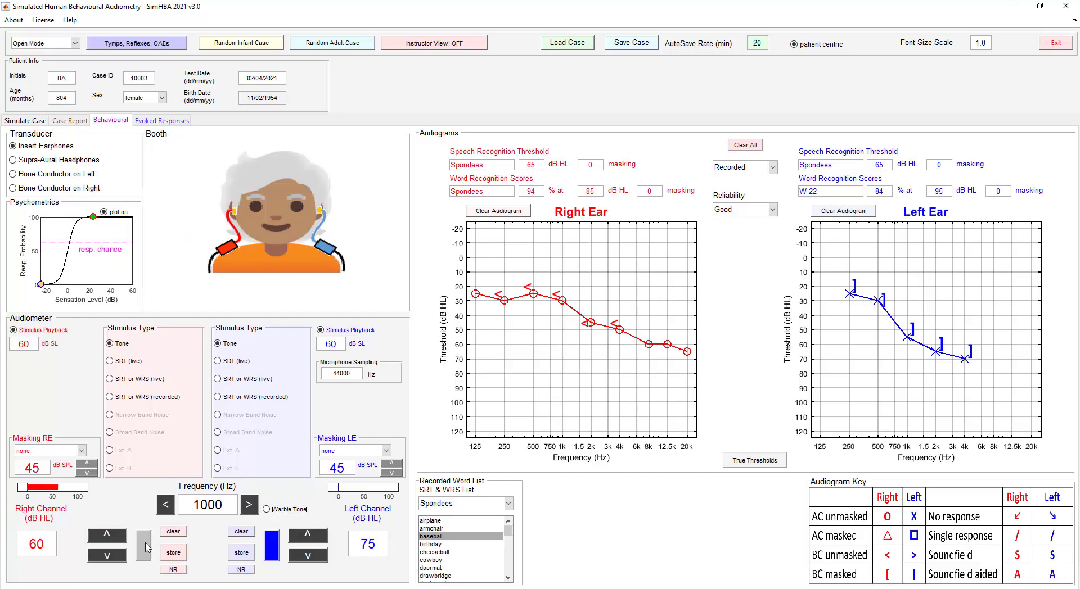
left_click(145, 547)
Present a warble tone to the right ear, followed by a live SDT stimulus.
left_click(267, 509)
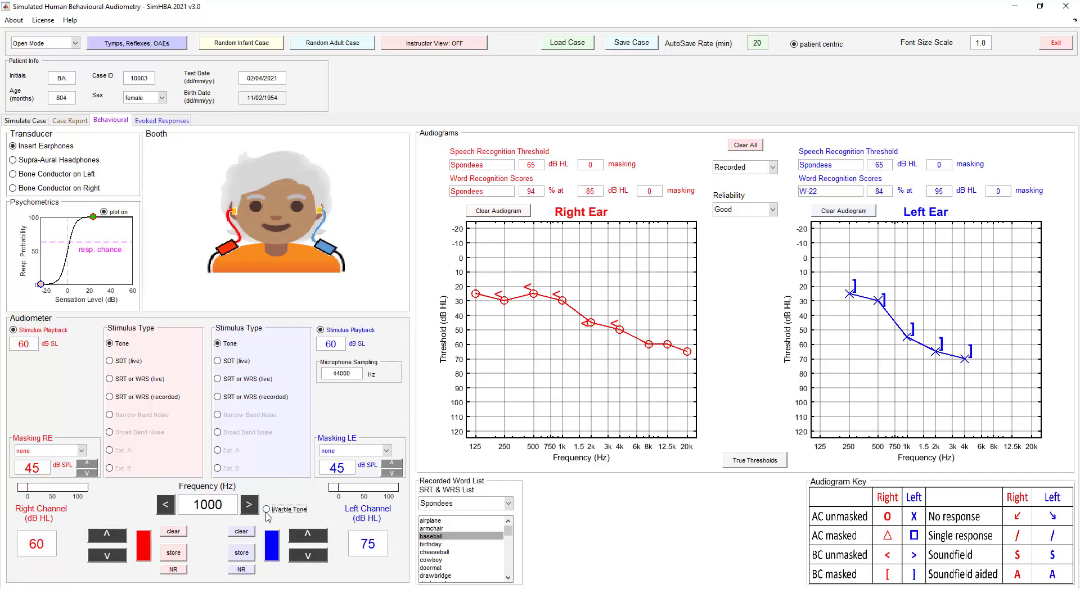
left_click(146, 547)
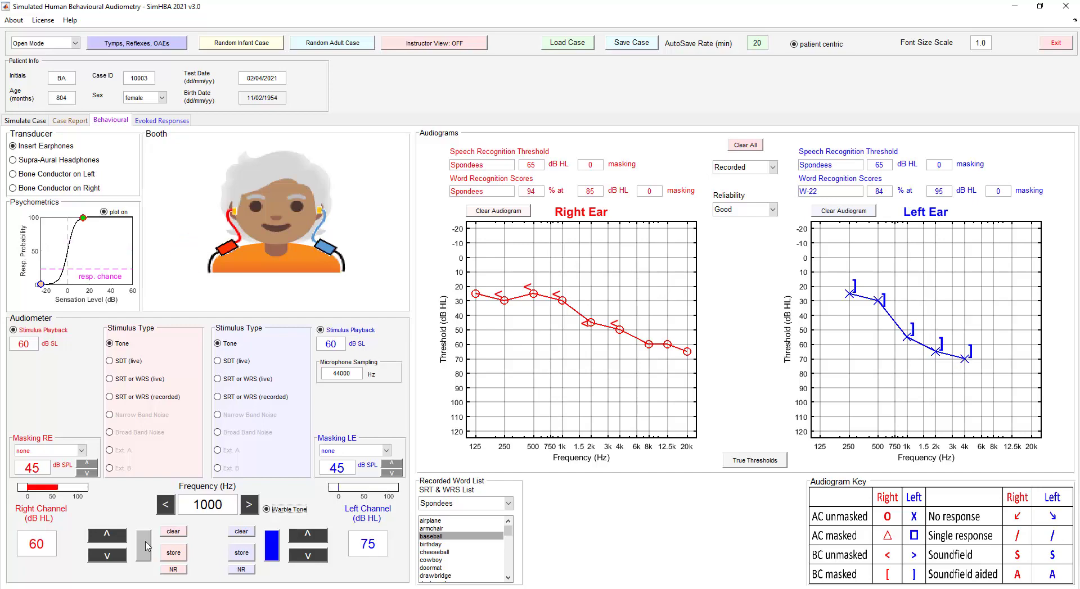
left_click(112, 362)
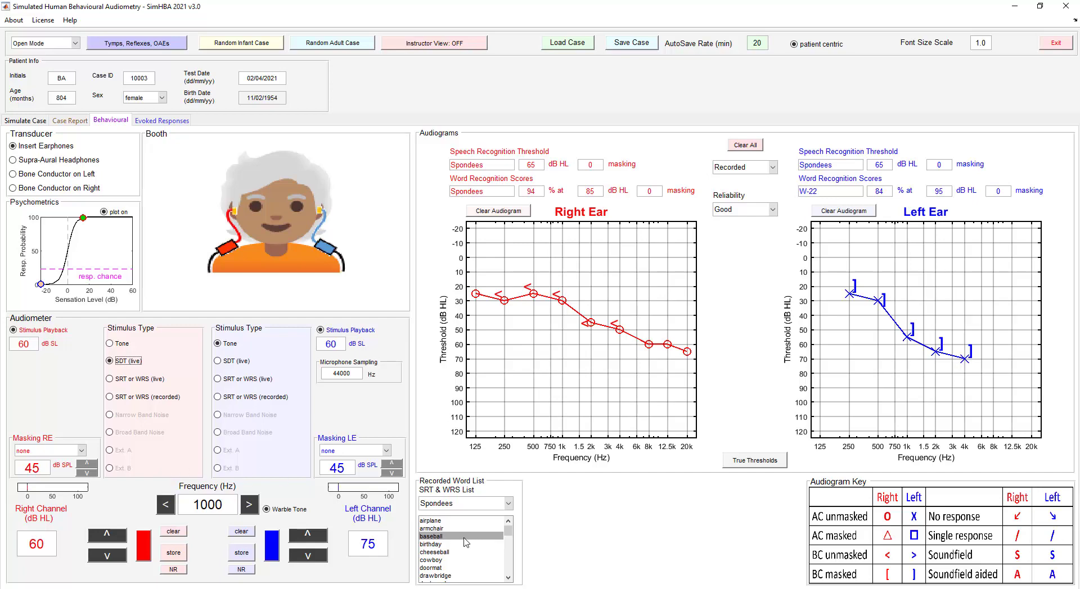
left_click(145, 543)
Switch the right channel's stimulus to SRT or WRS (live) and raise its level to 90 dB HL.
left_click(128, 378)
left_click(111, 537)
left_click(107, 536)
left_click(107, 536)
left_click(107, 536)
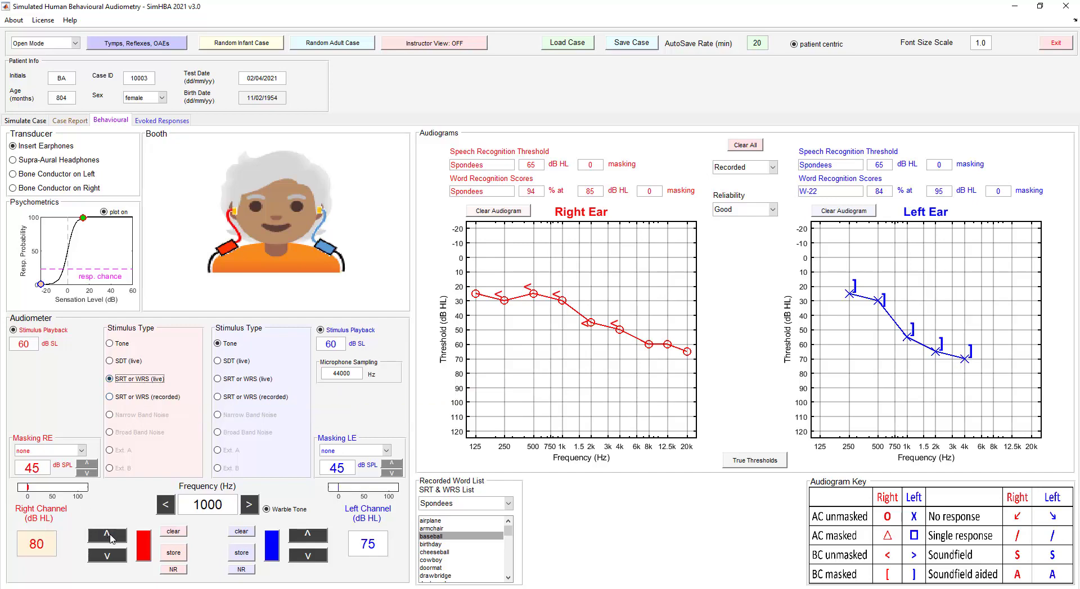
left_click(111, 537)
left_click(111, 537)
Present a live spoken word to the right ear, accepting the microphone accuracy warning.
left_click(144, 547)
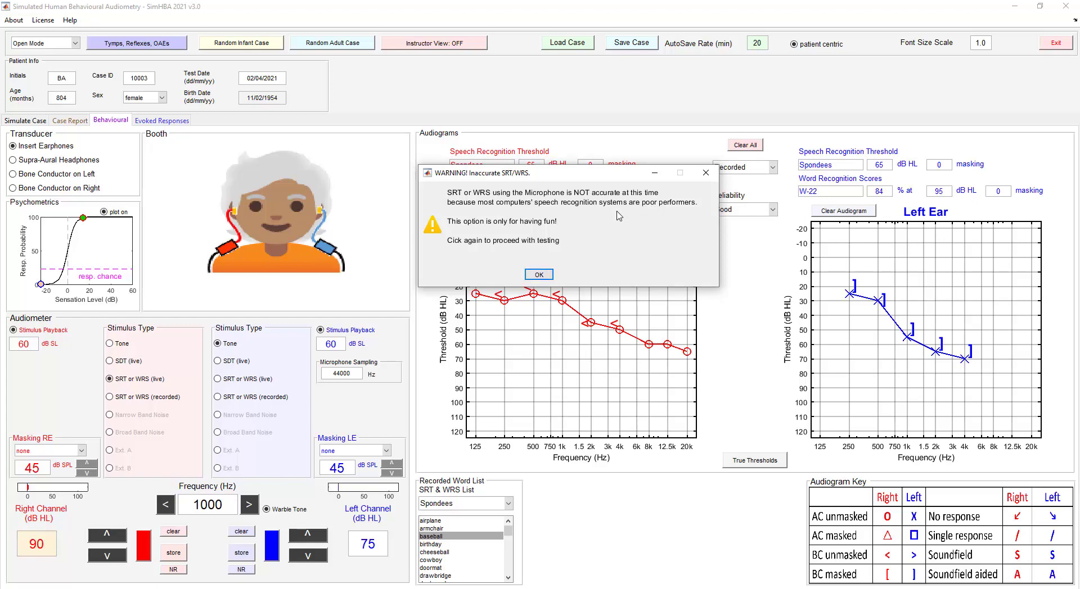
left_click(539, 275)
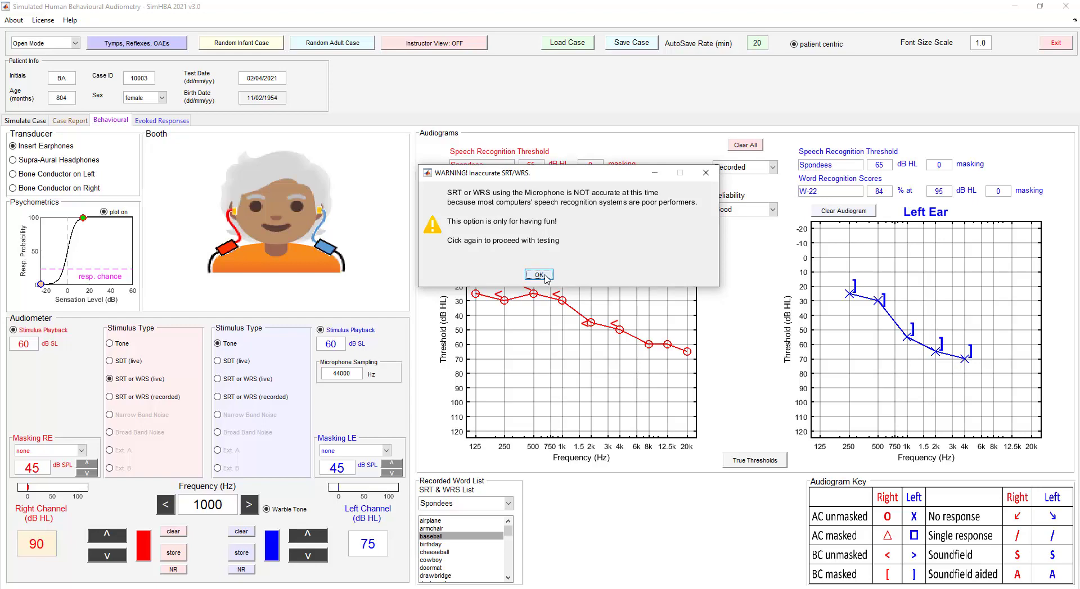
left_click(144, 554)
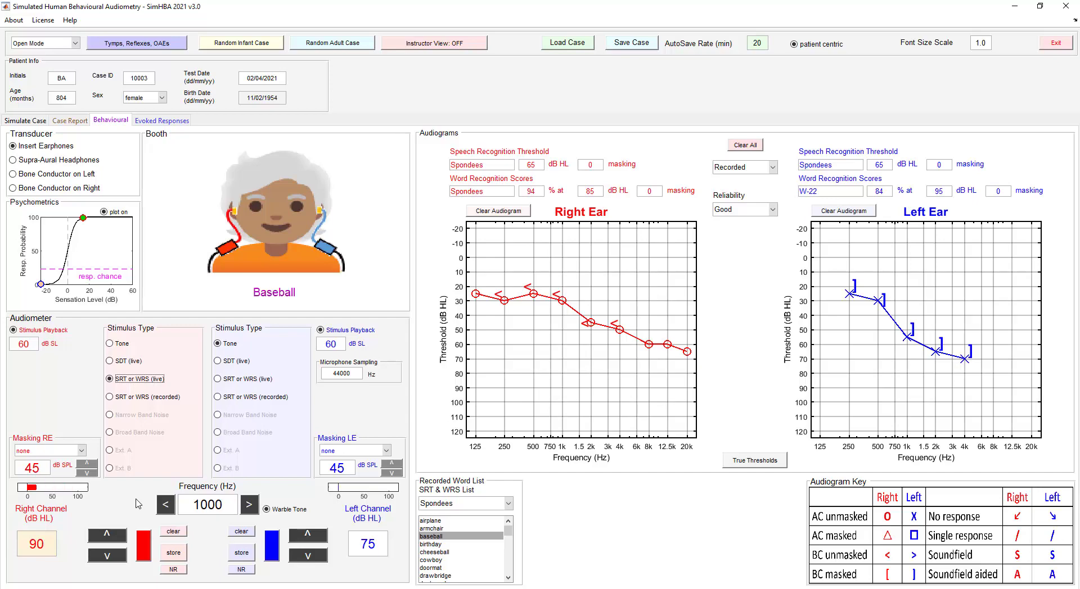
Switch the right channel's stimulus to SRT or WRS (recorded) and choose the word "baseball" from the Spondees list.
left_click(122, 397)
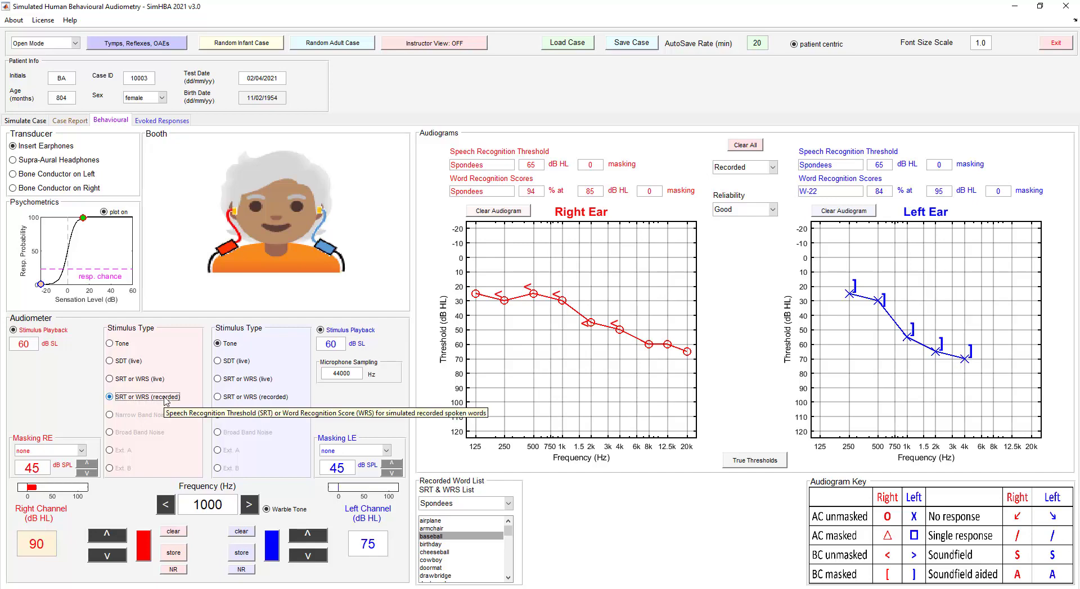
left_click(505, 503)
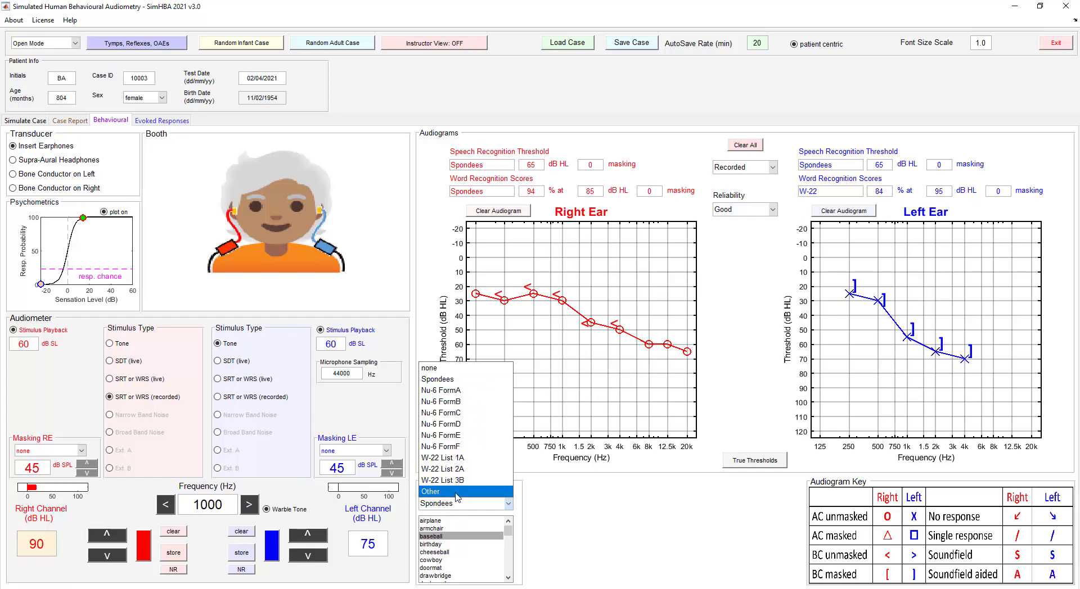
left_click(449, 537)
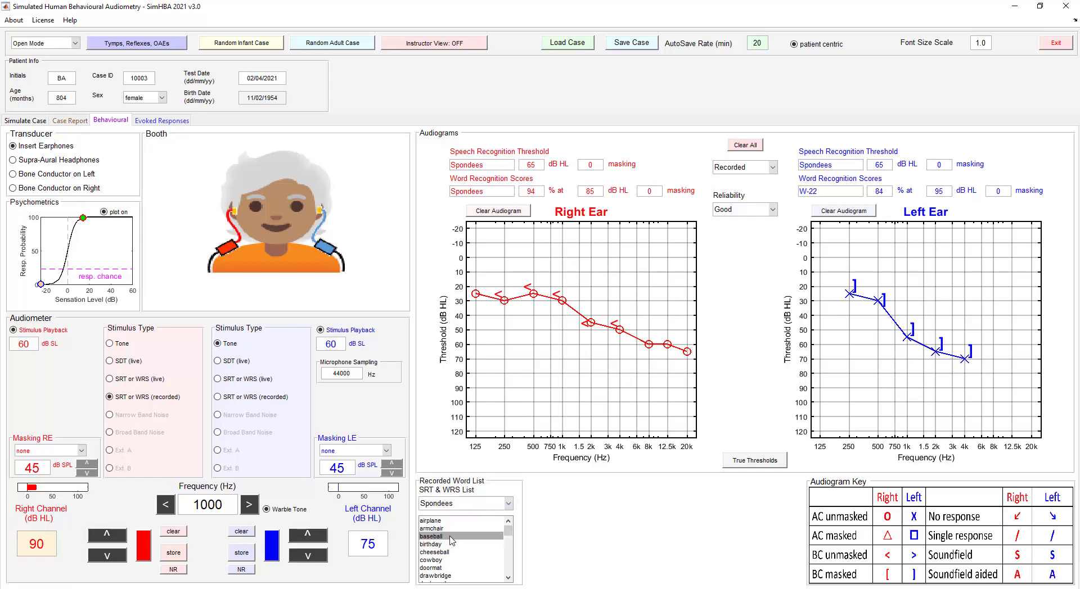
Present the recorded word "baseball" to the right ear at 90 dB HL and again at decreasing levels down to 60 dB HL.
left_click(450, 537)
left_click(144, 547)
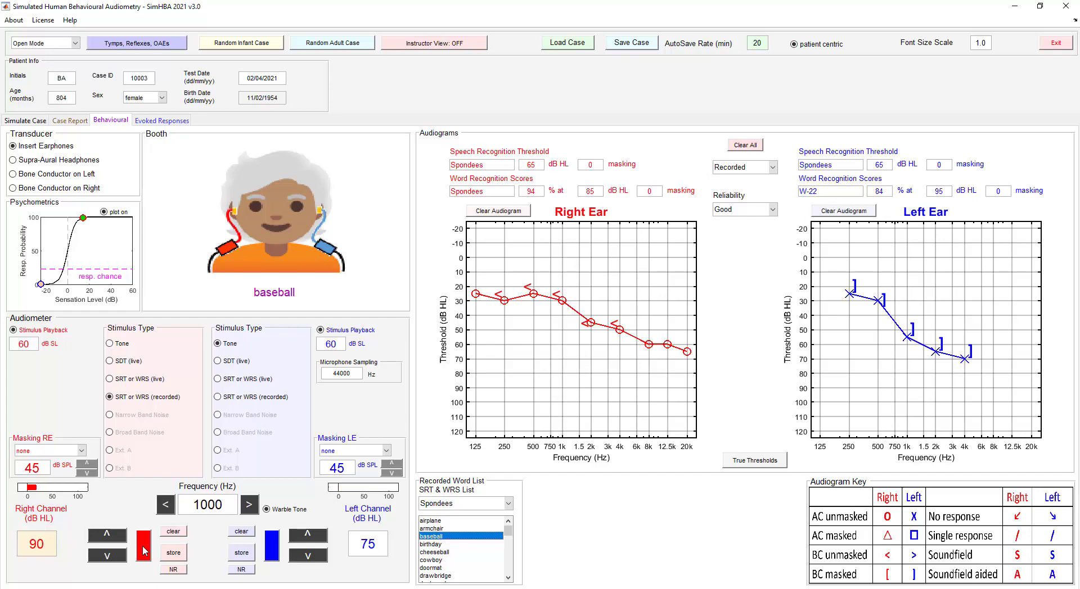
left_click(120, 554)
left_click(120, 554)
left_click(145, 549)
left_click(115, 557)
left_click(115, 556)
left_click(115, 557)
left_click(114, 557)
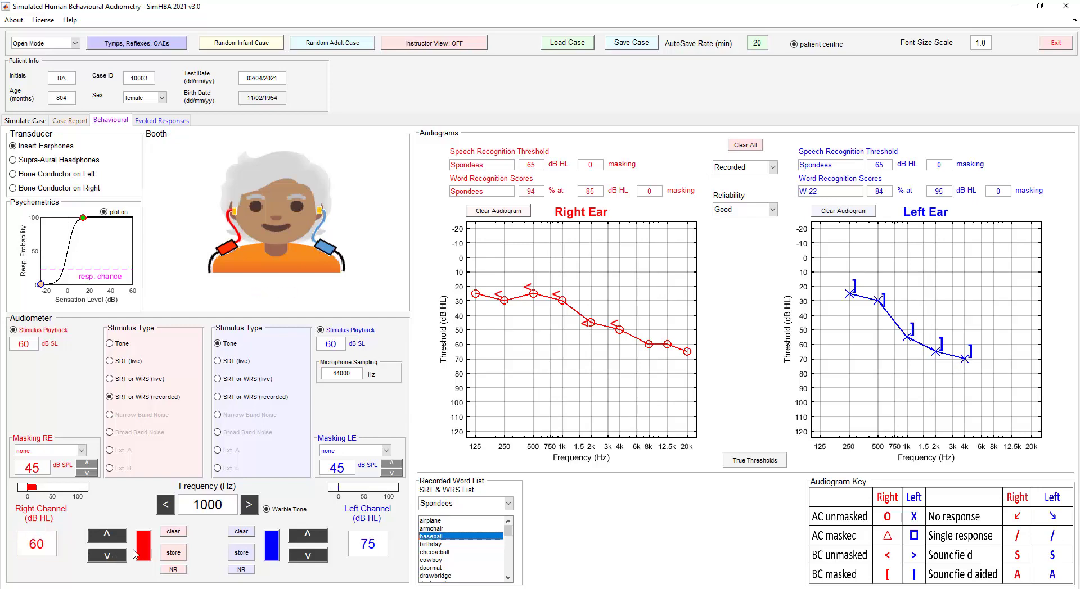
left_click(144, 548)
Present "baseball" to the right ear at a level below 50 dB HL and once more at 50 dB HL.
left_click(113, 556)
left_click(113, 556)
left_click(113, 555)
left_click(113, 555)
left_click(145, 549)
left_click(107, 537)
left_click(107, 537)
left_click(143, 550)
Lower the right-ear masking level to 35 dB SPL and set left-ear masking to Broad Band at 50 dB SPL.
left_click(89, 472)
left_click(90, 474)
left_click(388, 451)
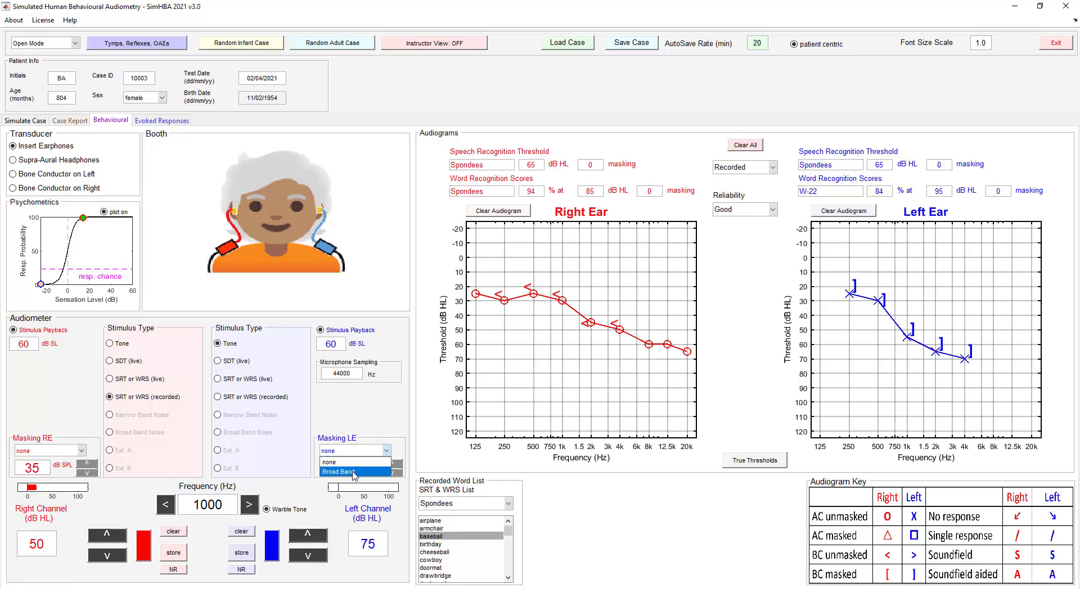
left_click(355, 473)
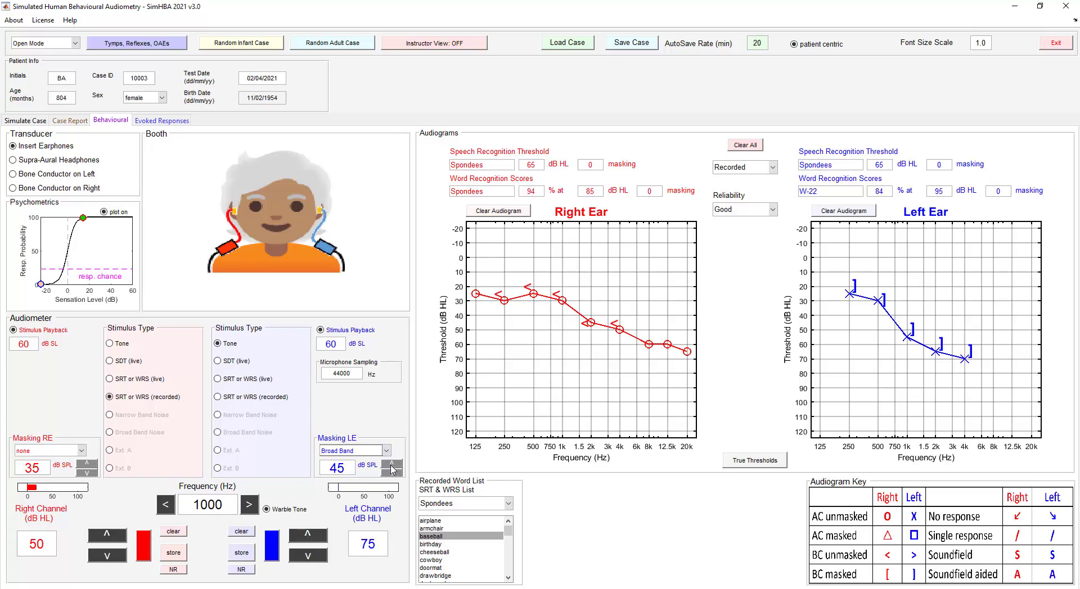
left_click(392, 465)
Switch the right channel's stimulus to Tone and present it at 1000 Hz and 50 dB HL.
left_click(119, 344)
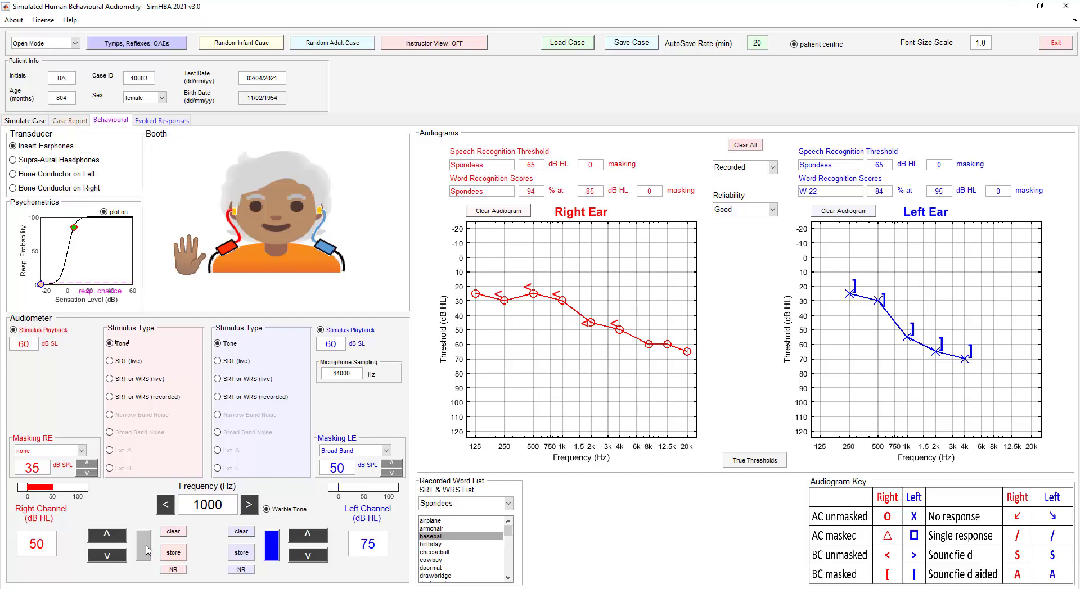
left_click(145, 548)
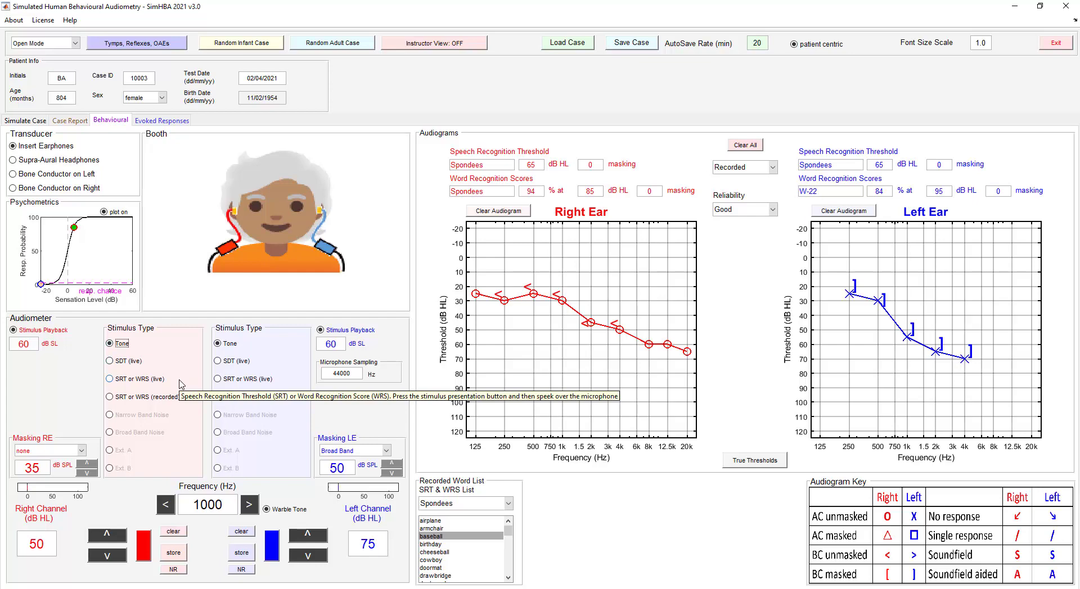
Set the test frequency to 8000 Hz and the left-ear masking to none.
left_click(164, 507)
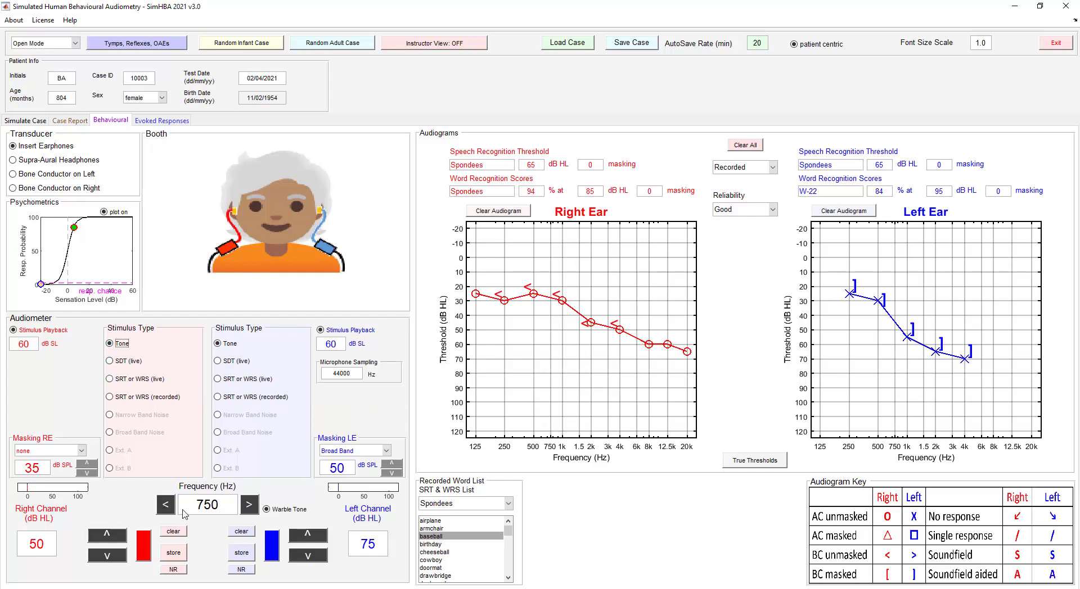
left_click(254, 508)
left_click(246, 510)
left_click(246, 512)
left_click(247, 512)
left_click(368, 451)
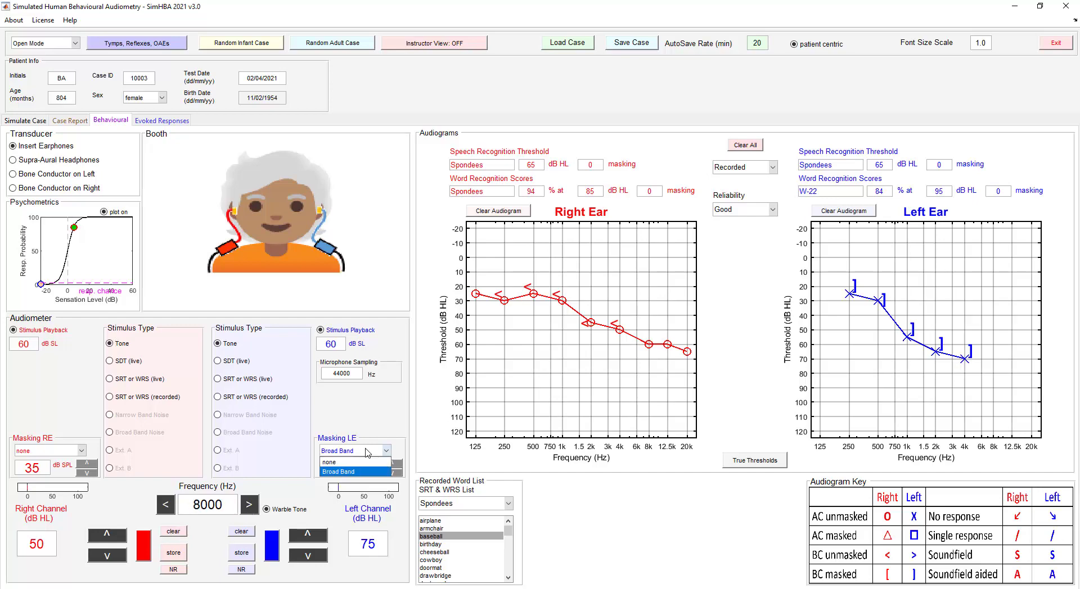
left_click(356, 461)
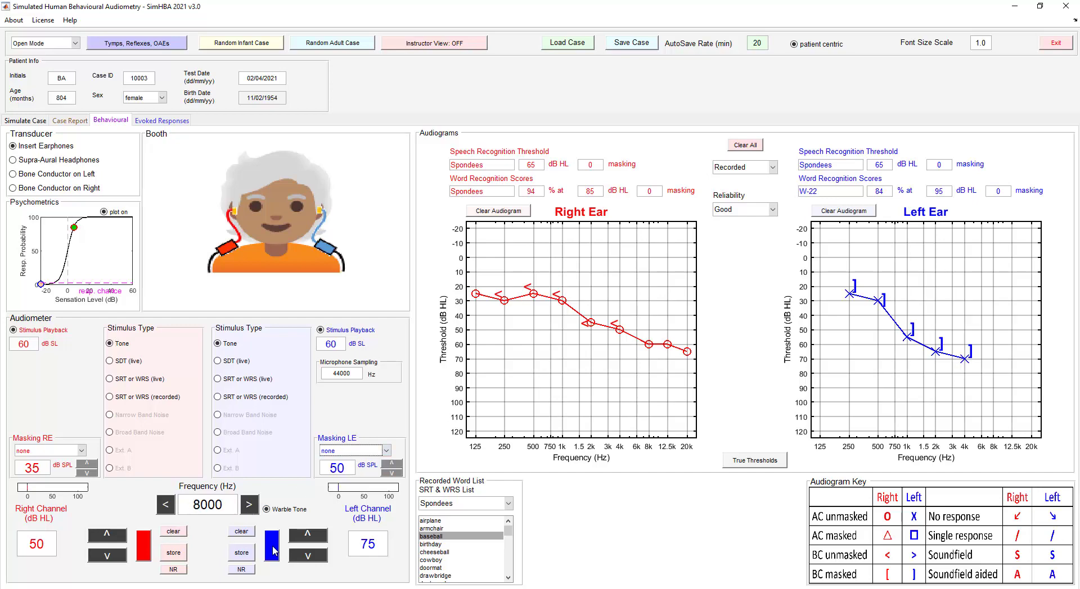
Present the 8000 Hz tone to the left ear at 75 dB HL and again at 80 dB HL.
left_click(273, 548)
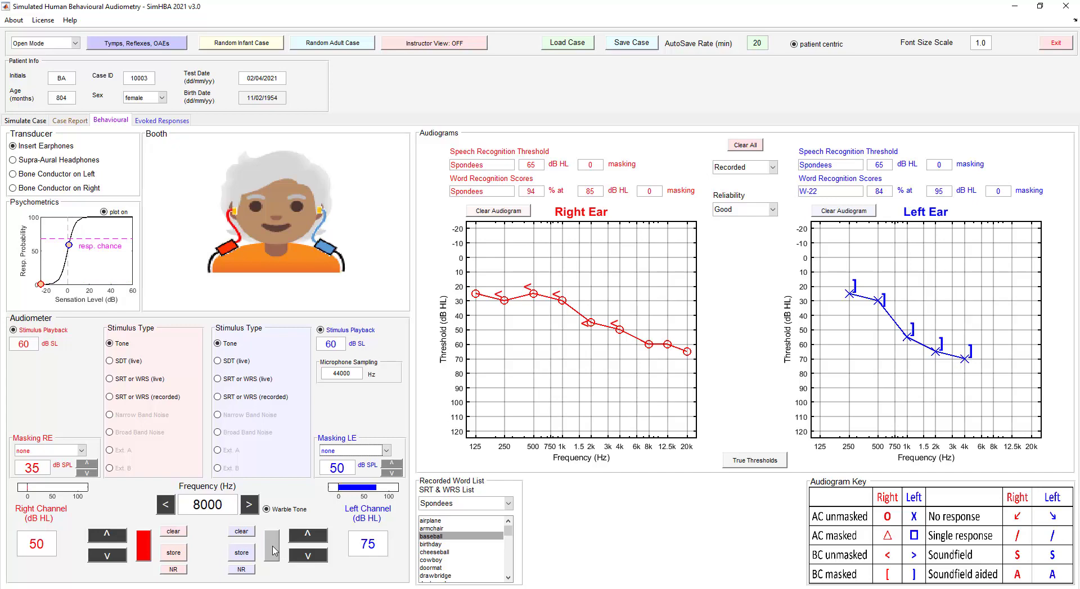
left_click(305, 539)
left_click(275, 546)
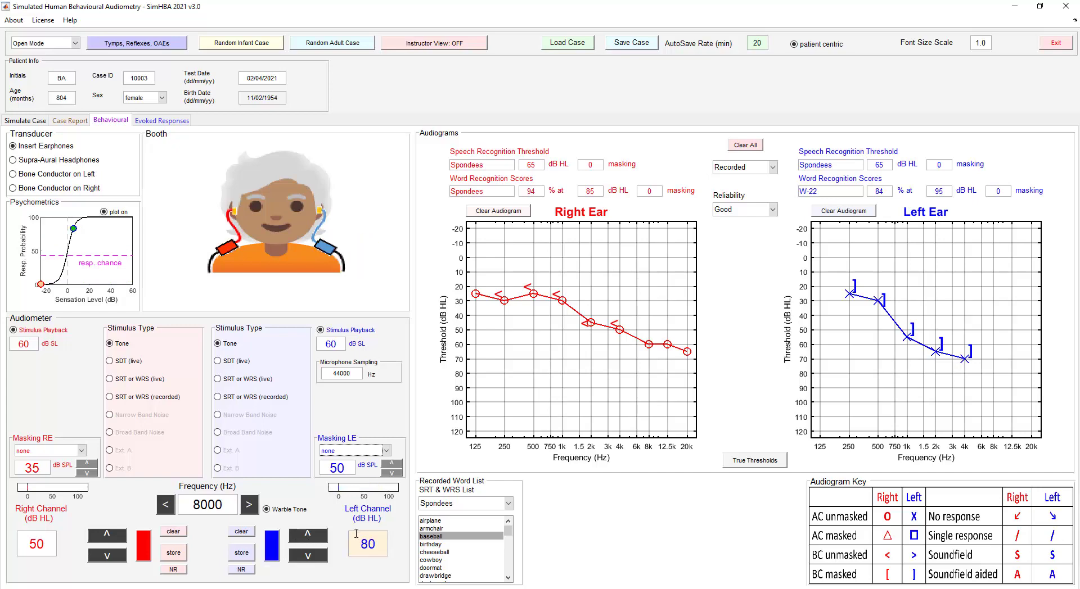
Store the 80 dB HL threshold at 8000 Hz on the left-ear audiogram and check it in the case report.
left_click(248, 554)
left_click(72, 120)
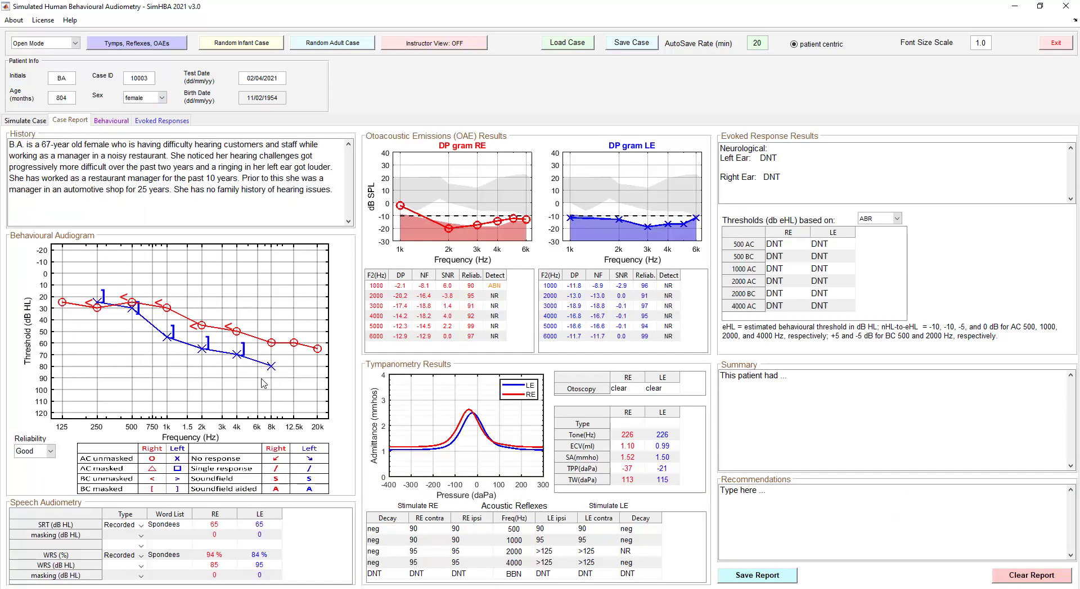
left_click(111, 121)
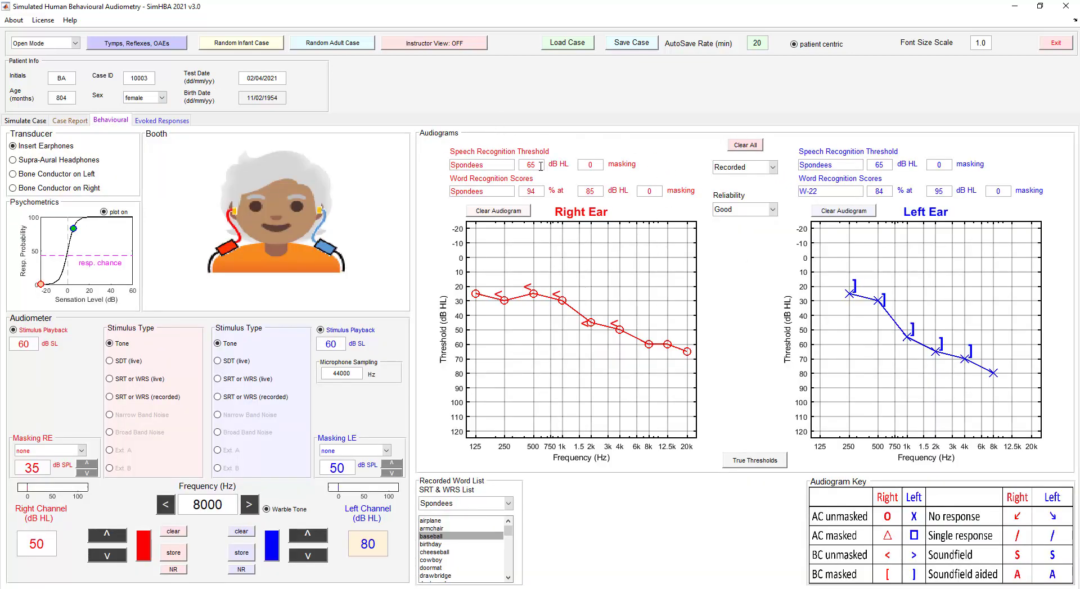
Set the right ear's speech recognition threshold to 55 dB HL and check the entry in the case report.
left_click_drag(535, 166, 505, 163)
type("55")
left_click(70, 120)
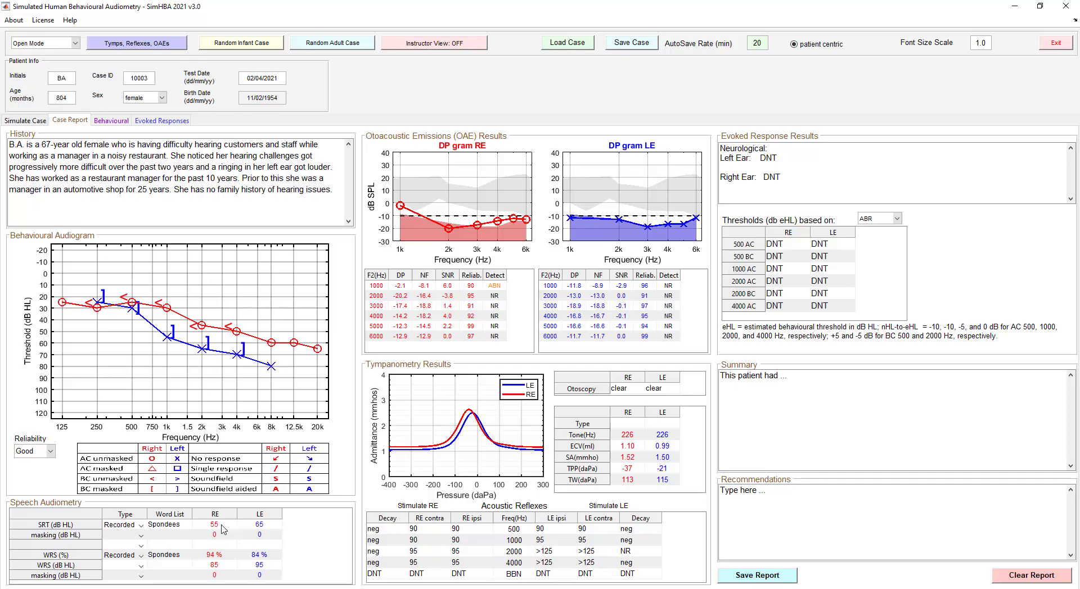
left_click(121, 121)
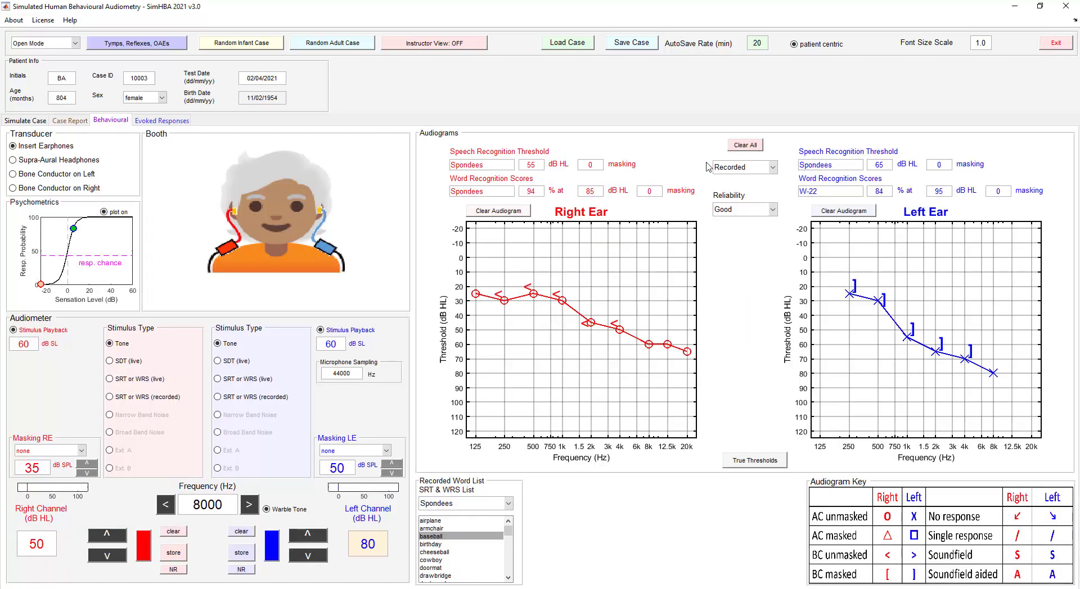
Change the speech test type from Recorded to Live and check it in the case report's speech audiometry table.
left_click(769, 167)
left_click(733, 179)
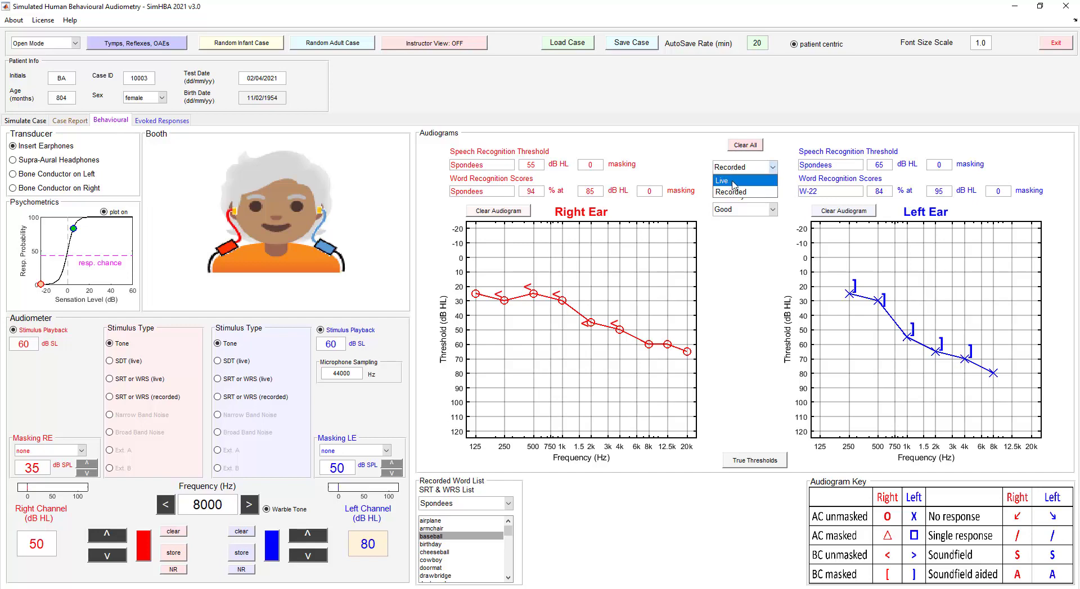
left_click(71, 121)
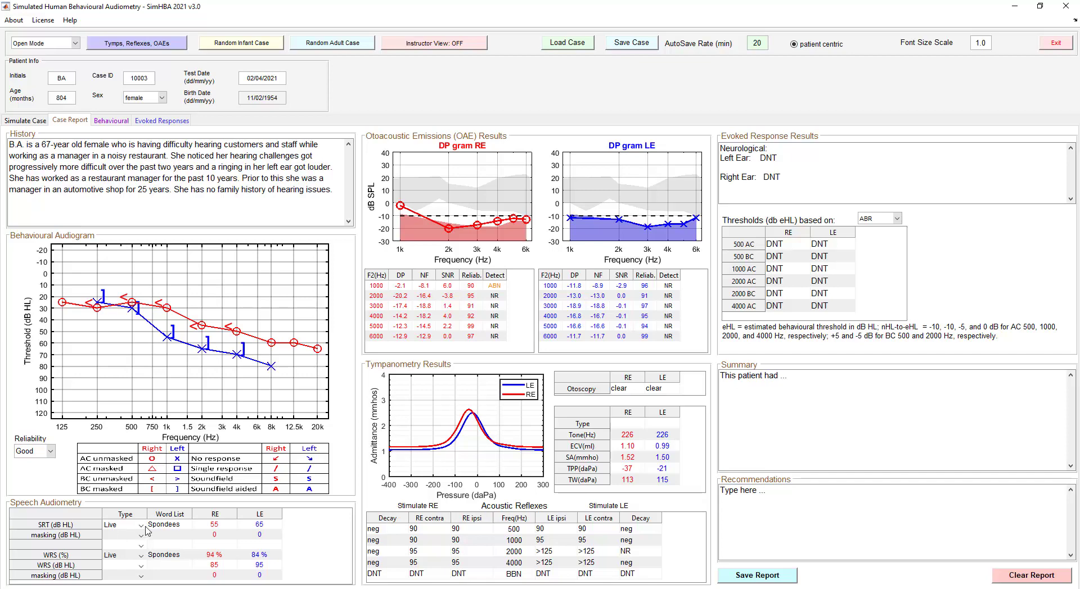
left_click(111, 121)
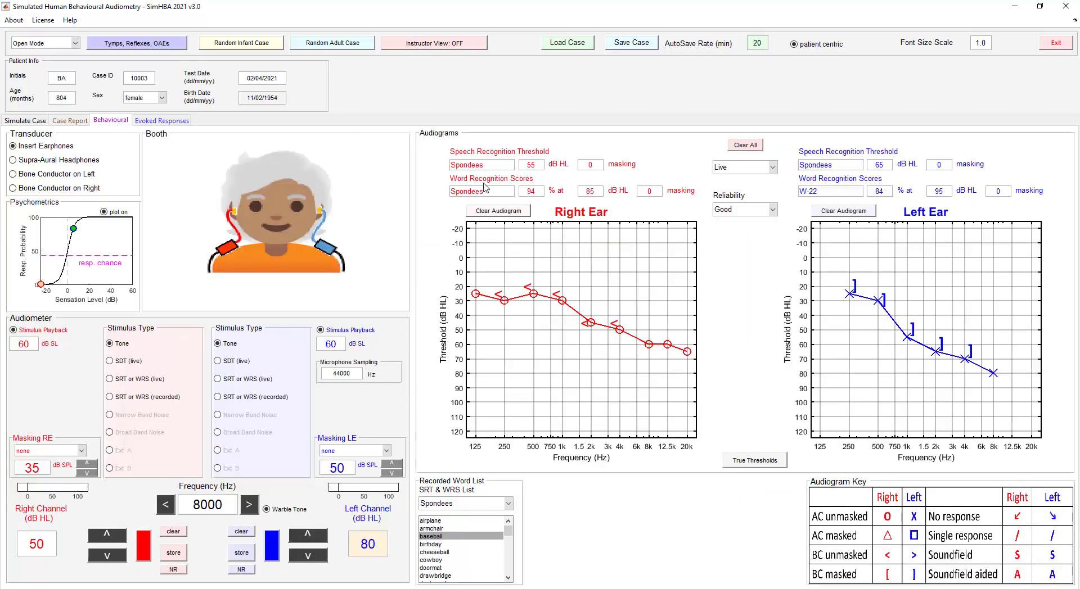
Change the right ear's word recognition list to Nu-6 and load Nu-6 FormA as the recorded word list.
left_click_drag(505, 193, 441, 193)
left_click(512, 505)
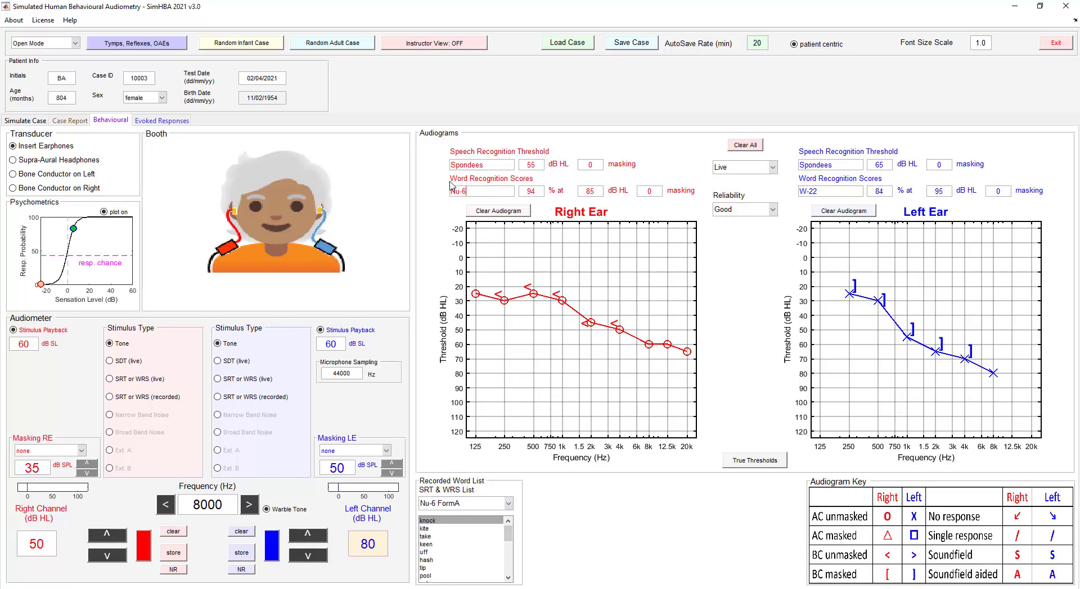
Look at the reliability options and temporarily overlay the true thresholds on both audiograms.
left_click(773, 209)
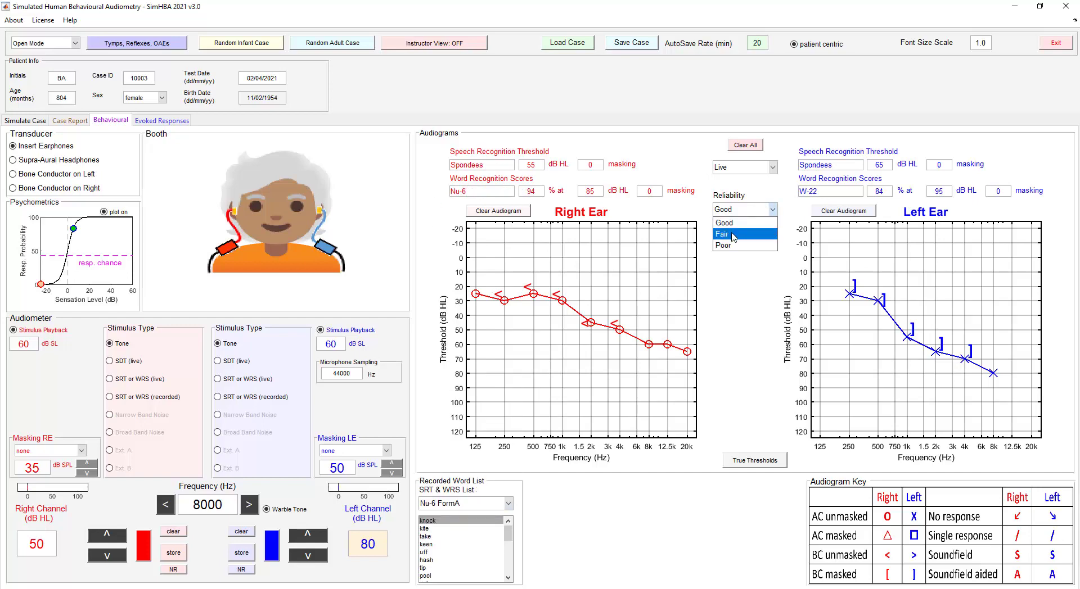
left_click(738, 279)
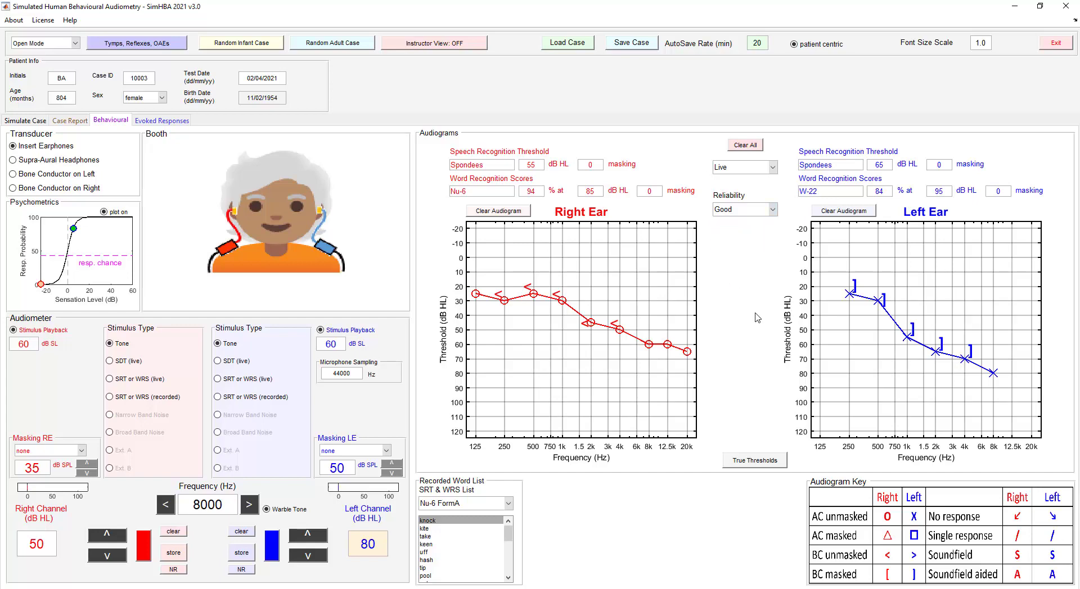
left_click(760, 462)
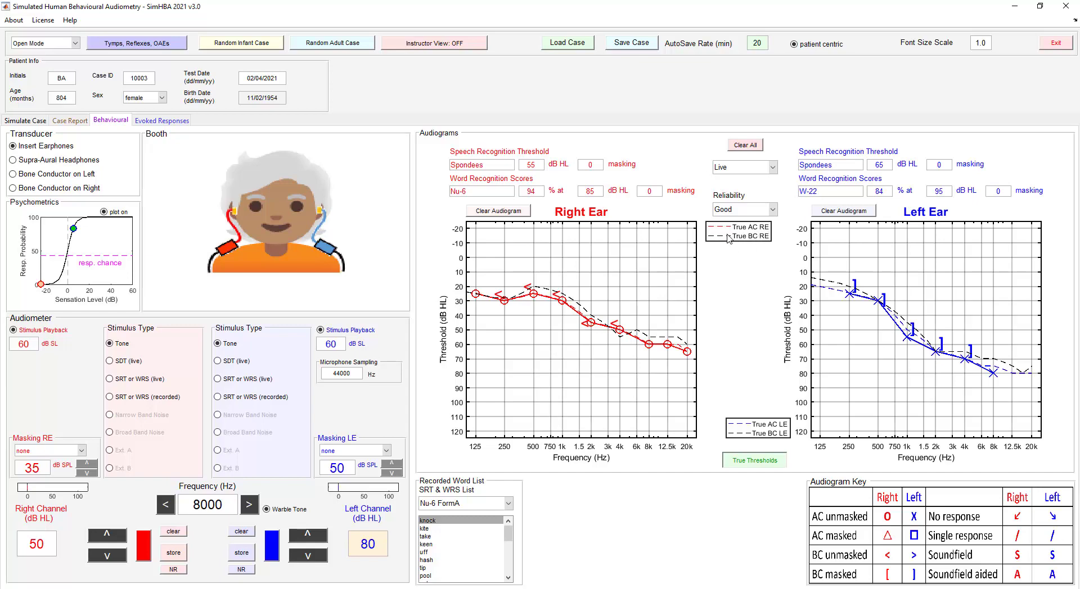
left_click(775, 464)
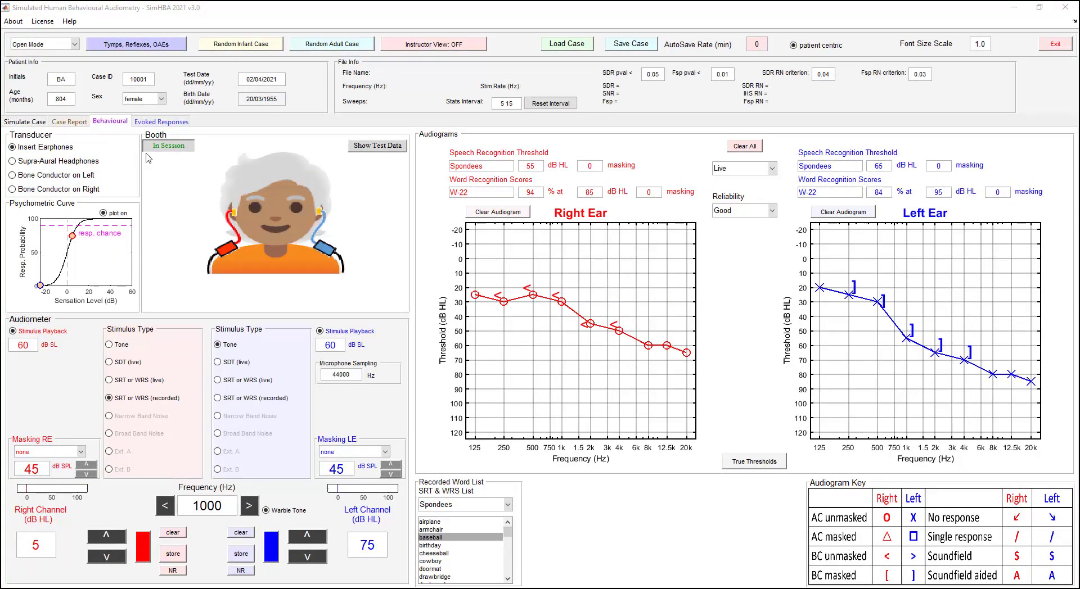
Restart the booth session, confirming the reset of its results, and show the psychometric test data.
left_click(174, 147)
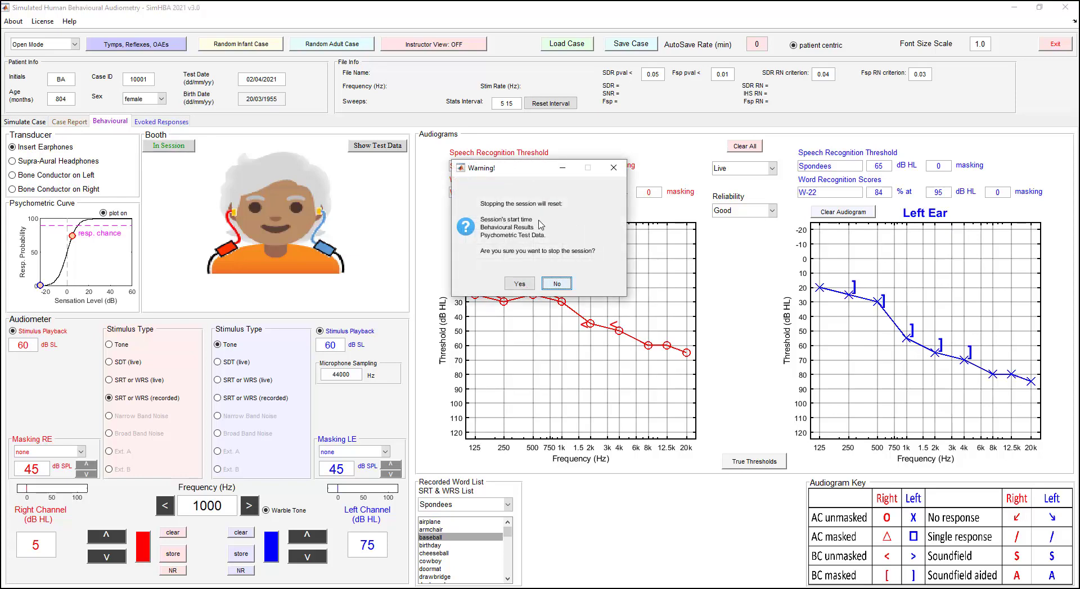
left_click(522, 285)
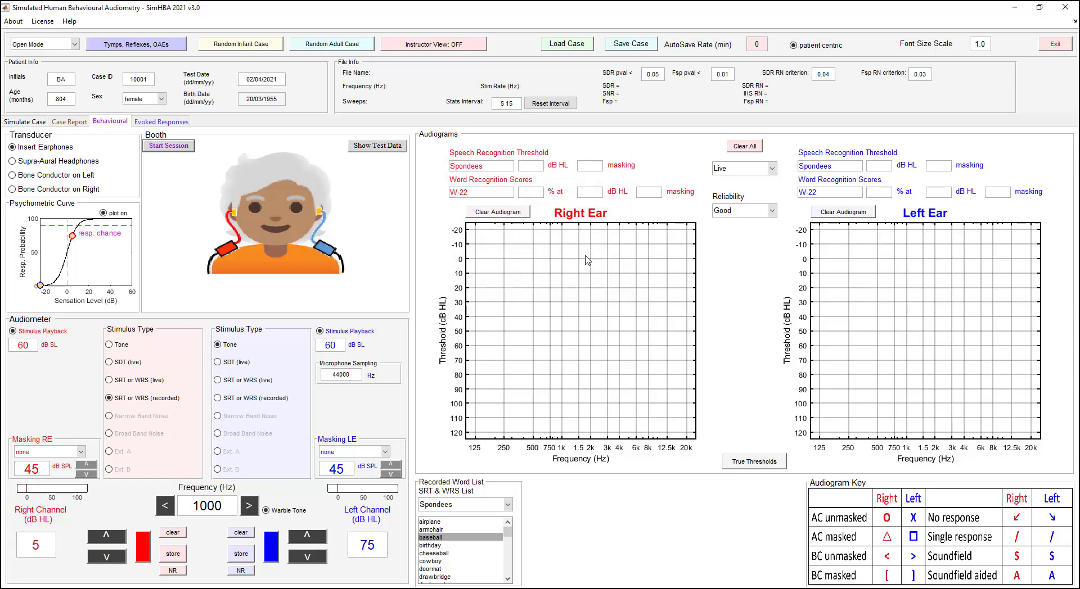
left_click(186, 146)
left_click(386, 148)
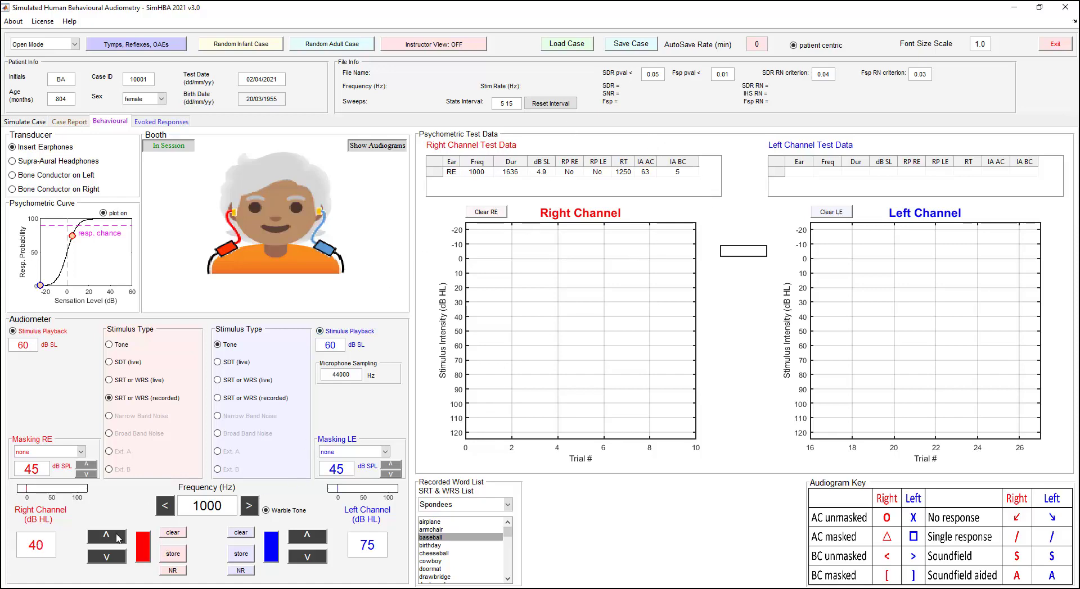
Present a 1000 Hz tone to the right ear at 50 dB HL and examine its entry in the right channel test data.
left_click(115, 344)
left_click(144, 549)
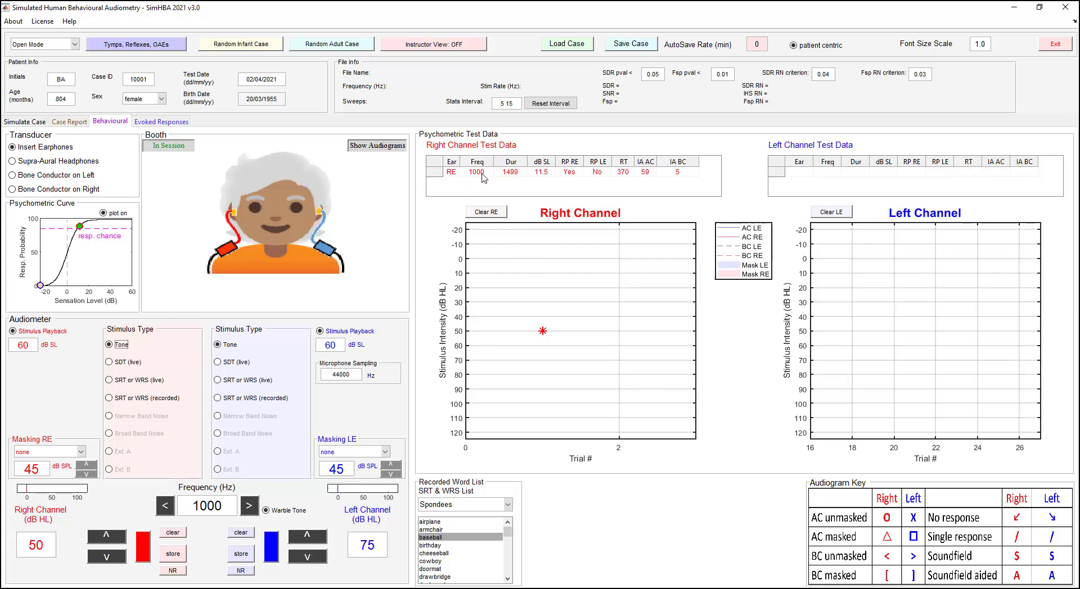
mouse_move(482, 178)
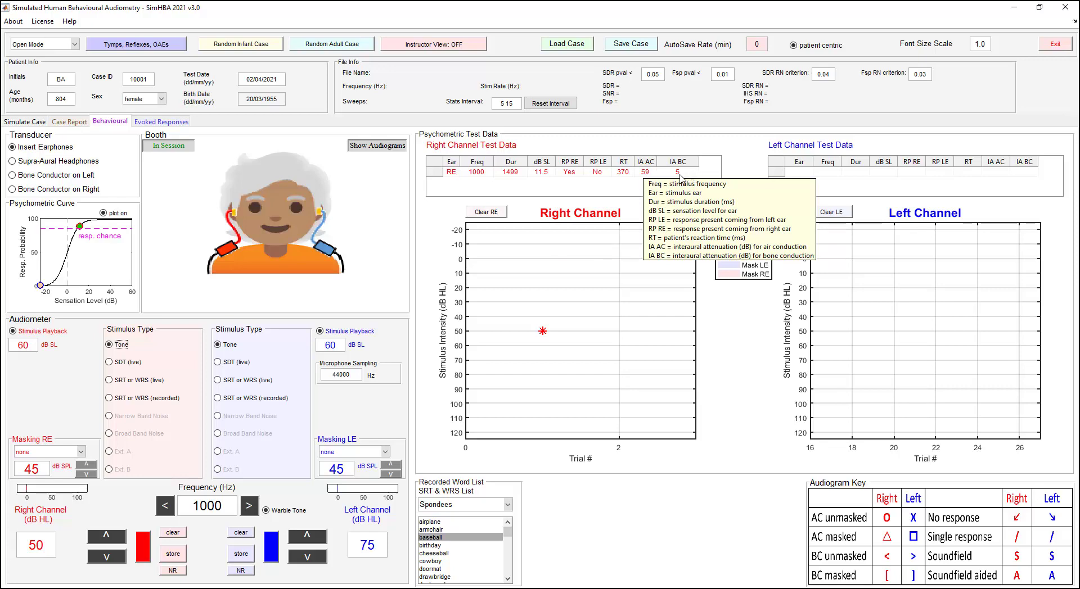
Present the 1000 Hz tone to the right ear at 40 dB HL and again at 30 dB HL.
left_click(108, 556)
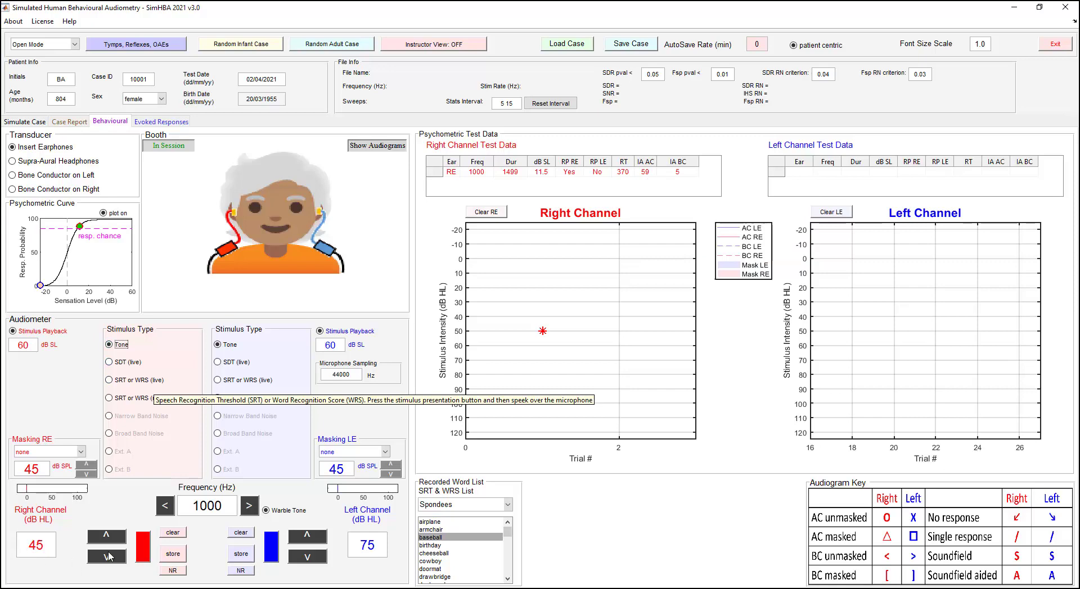
left_click(144, 548)
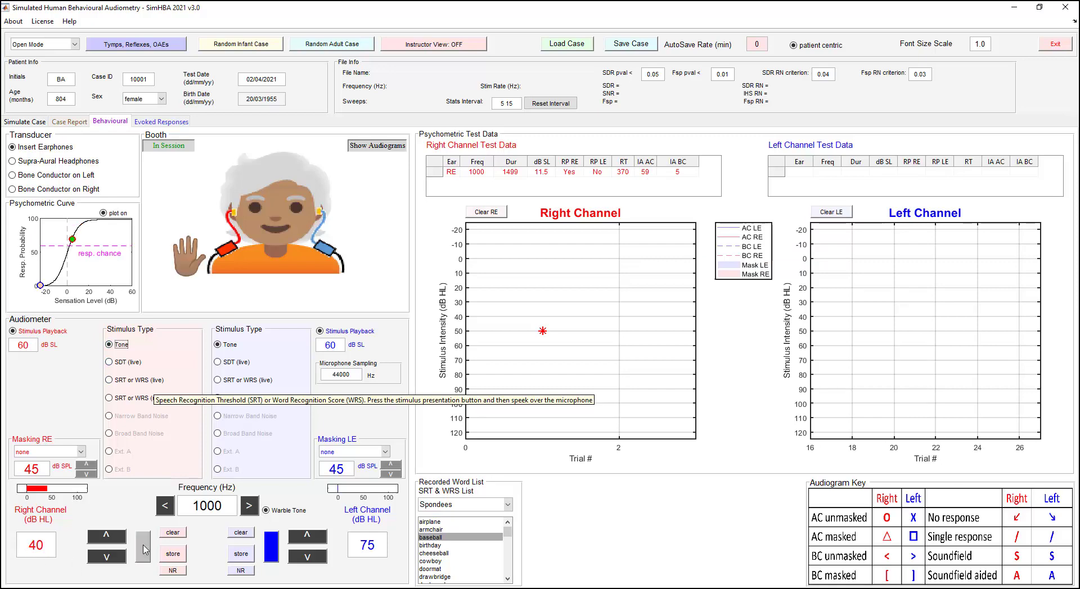
left_click(144, 549)
left_click(112, 558)
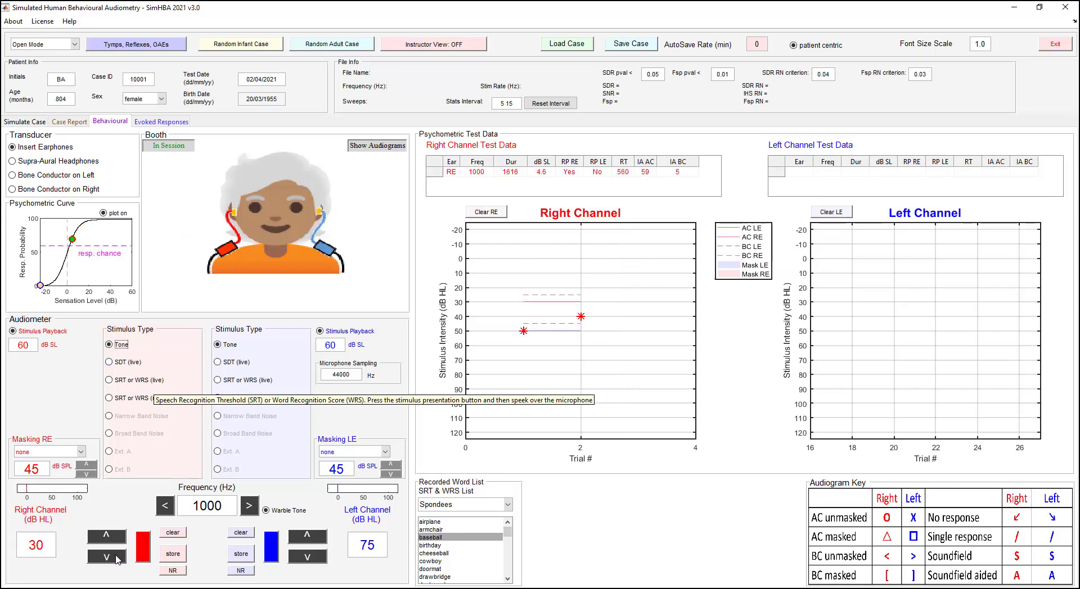
left_click(145, 548)
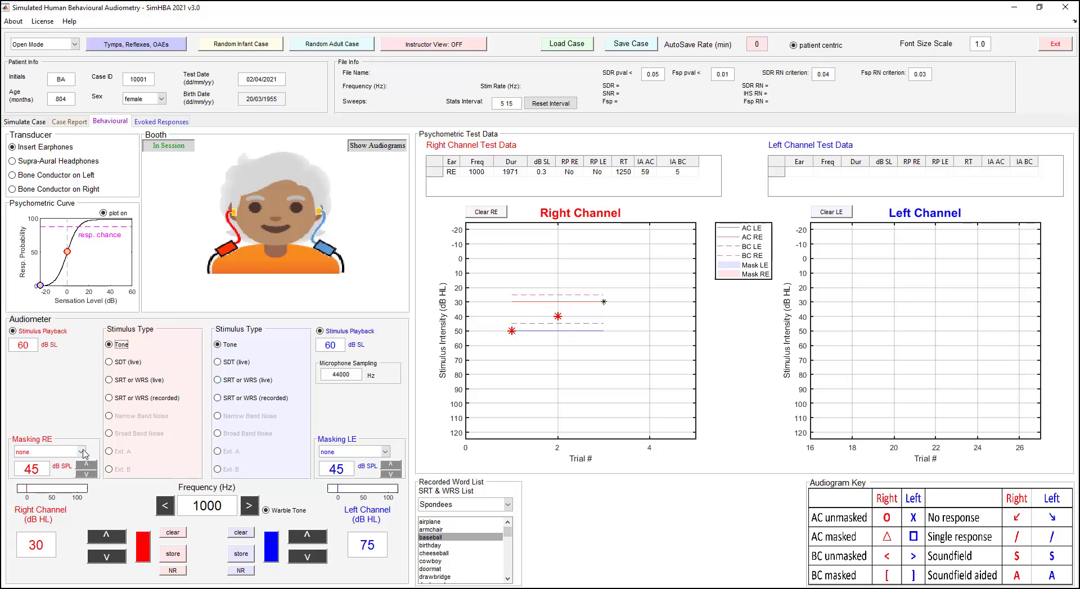
Apply Broad Band masking at 45 dB SPL to the left ear and present the right-ear tone again at 30 dB HL.
left_click(385, 453)
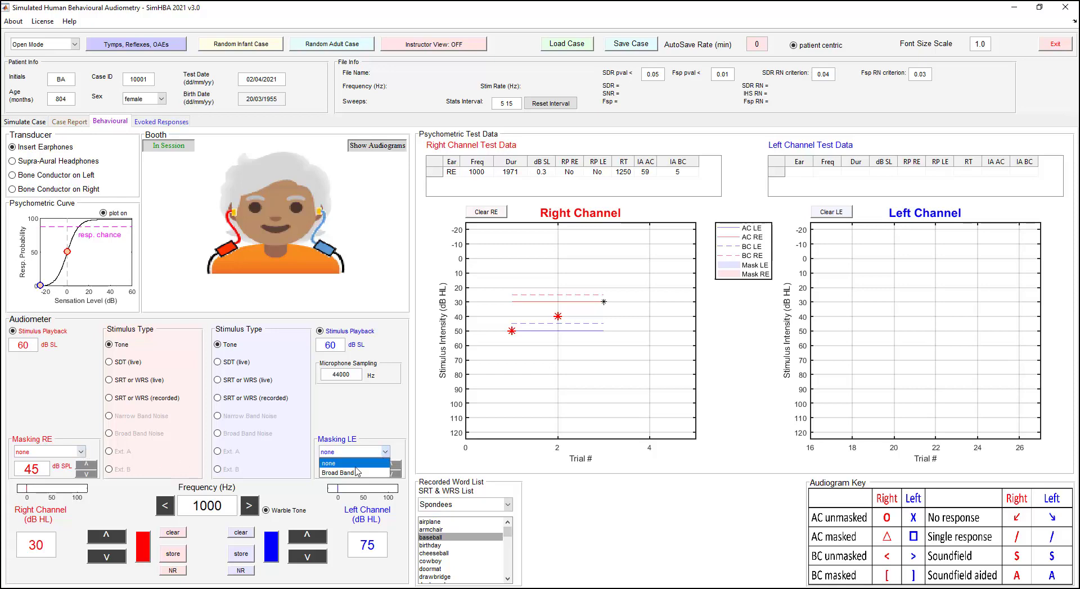
left_click(353, 471)
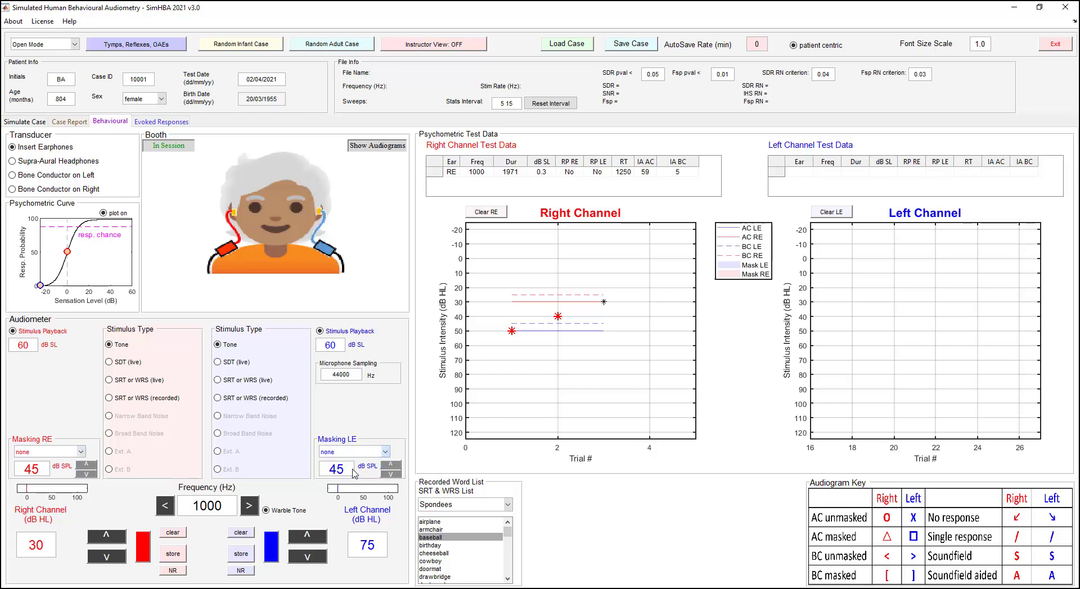
left_click(144, 550)
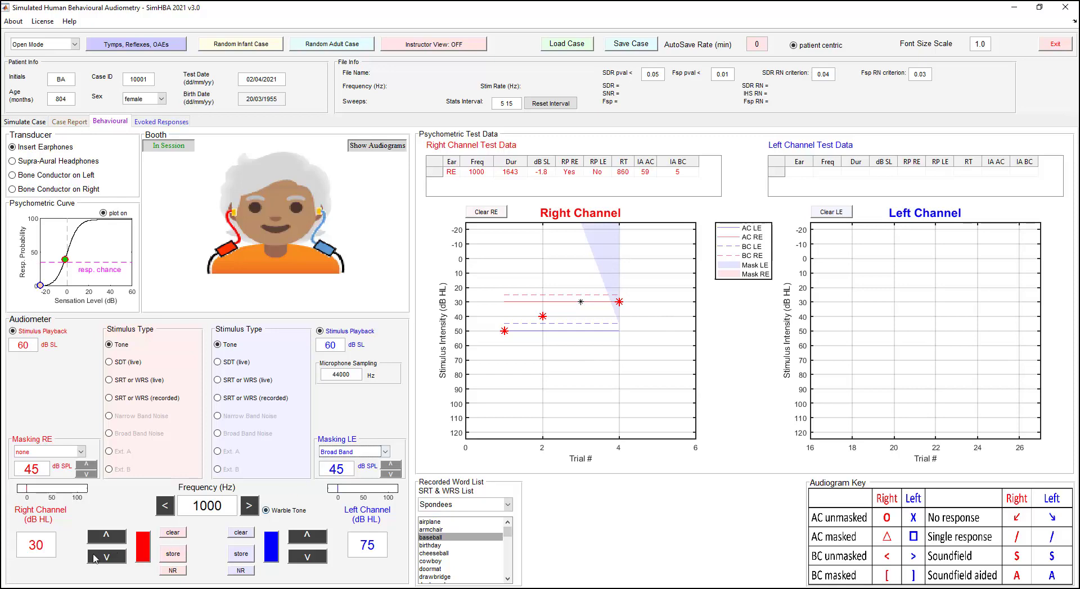
Present the right-ear tone at 20 dB HL, and repeat it with Broad Band masking at 45 dB SPL added to the right ear.
left_click(115, 557)
left_click(145, 553)
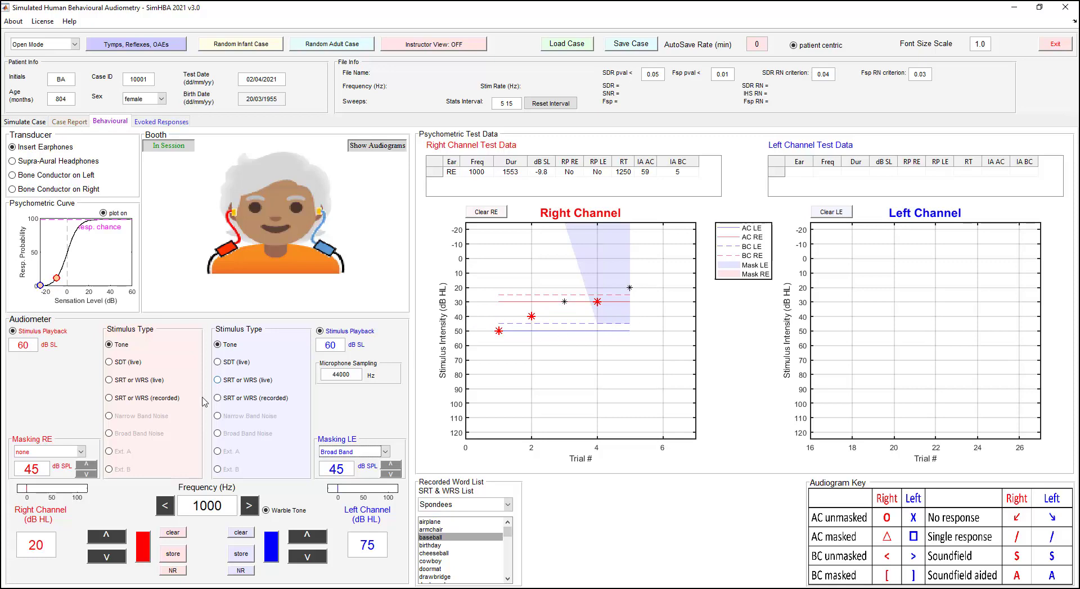
left_click(81, 452)
left_click(62, 473)
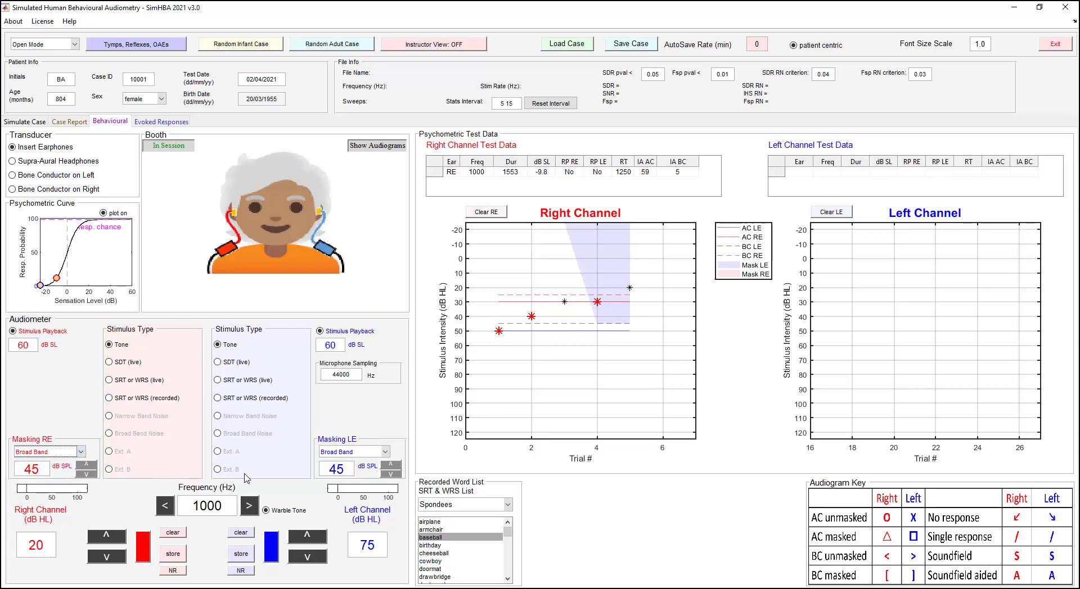
left_click(143, 547)
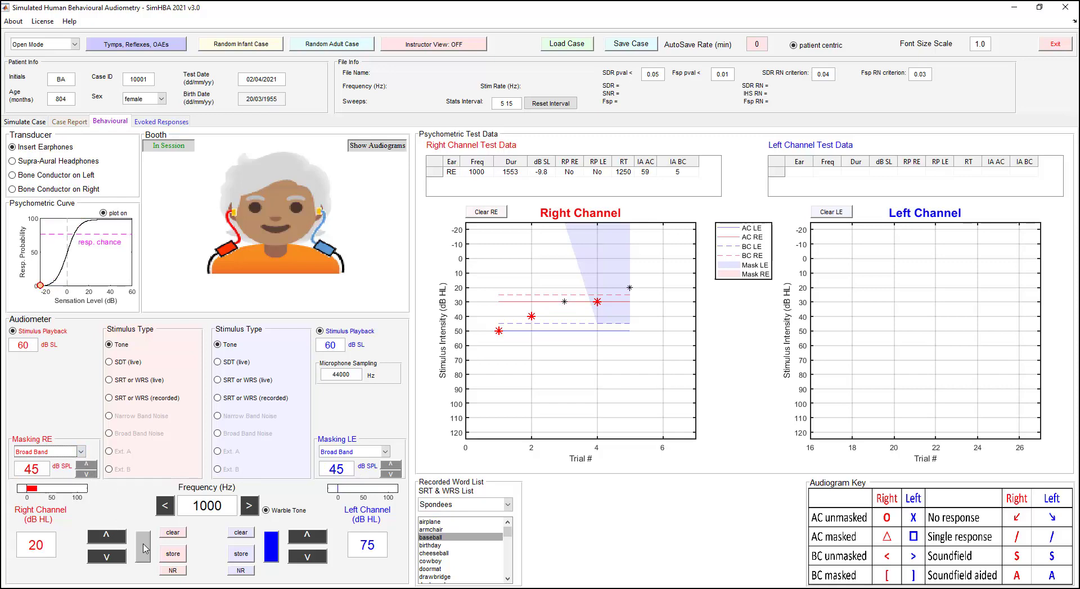
Present the 1000 Hz tone to the right ear at 30 dB HL with both ears masked.
left_click(118, 537)
left_click(118, 537)
left_click(118, 537)
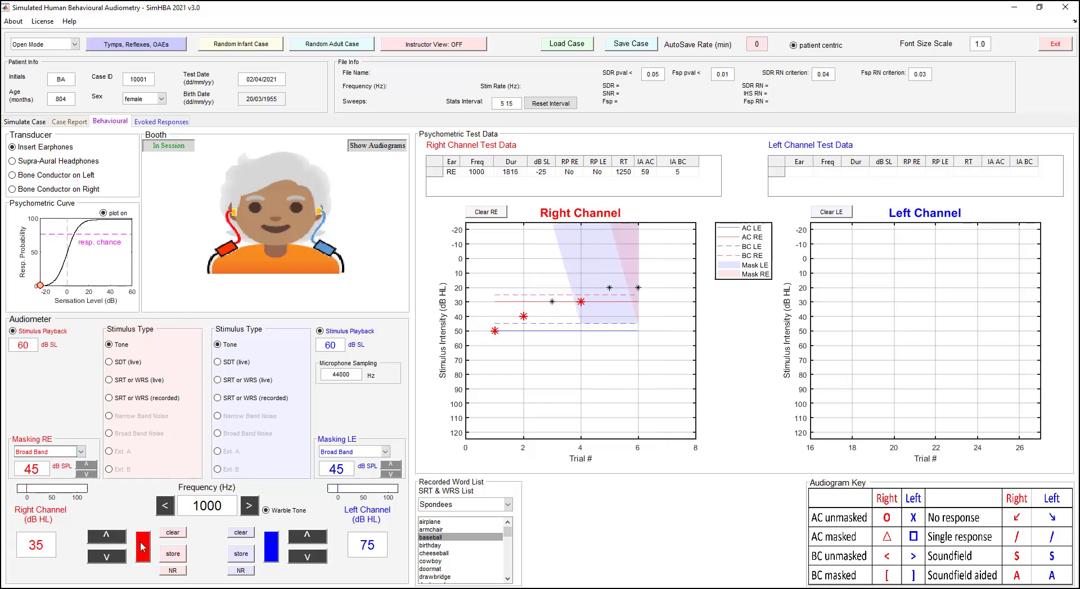
left_click(113, 557)
left_click(143, 547)
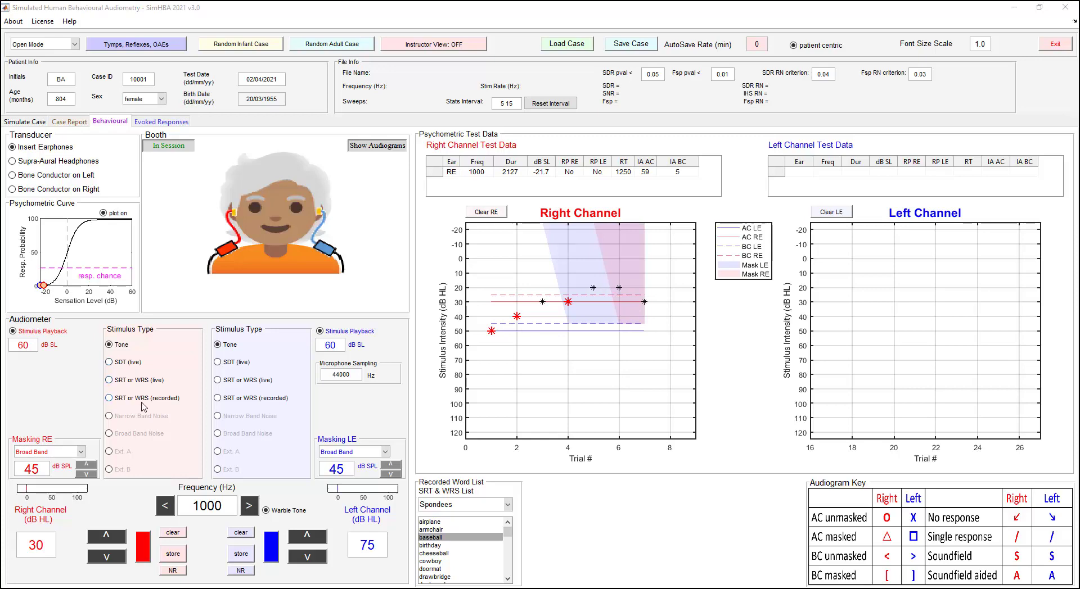
Set the right channel to SRT or WRS (recorded) with the word airplane, and remove the masking from both ears.
left_click(109, 399)
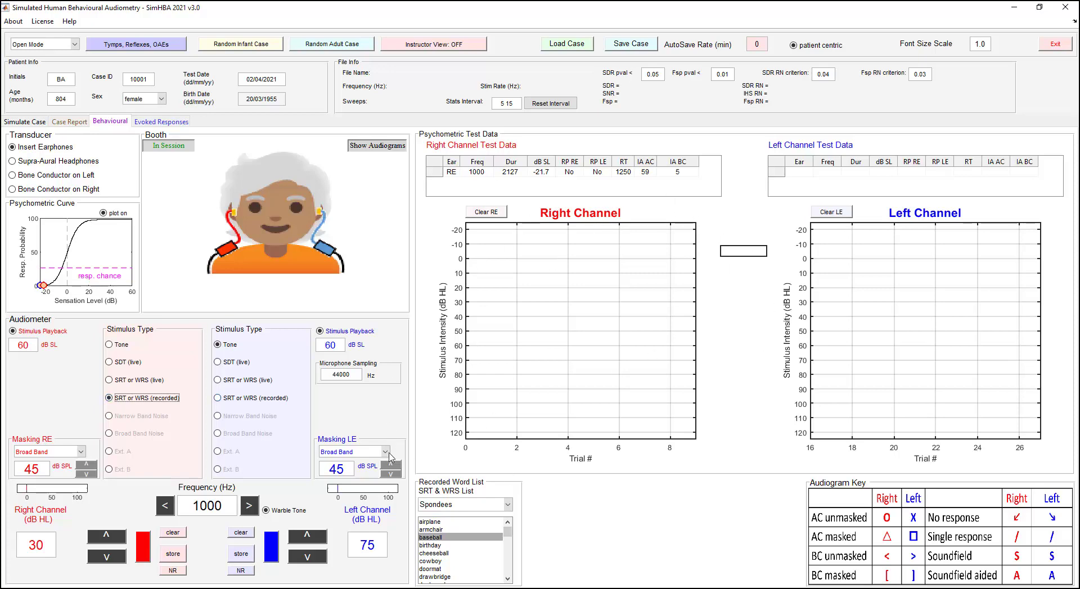
left_click(467, 522)
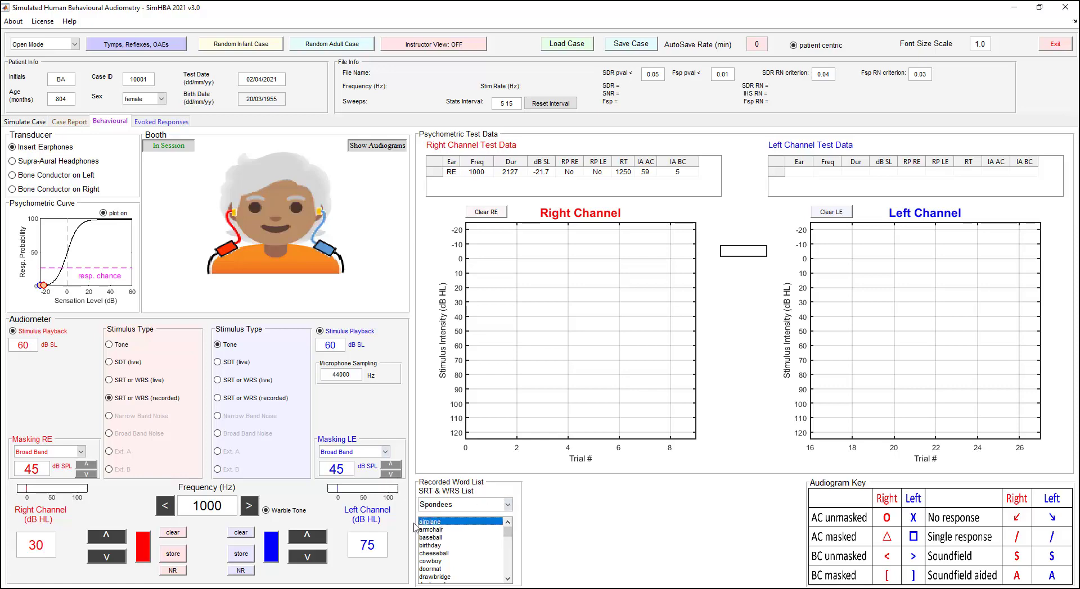
left_click(67, 453)
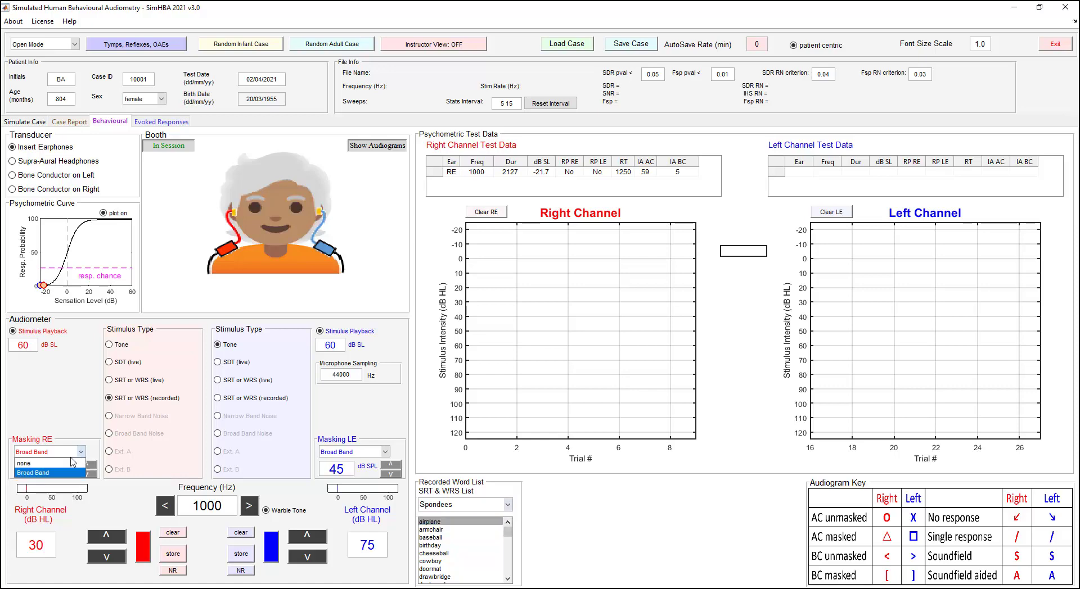
left_click(66, 464)
left_click(355, 452)
left_click(353, 463)
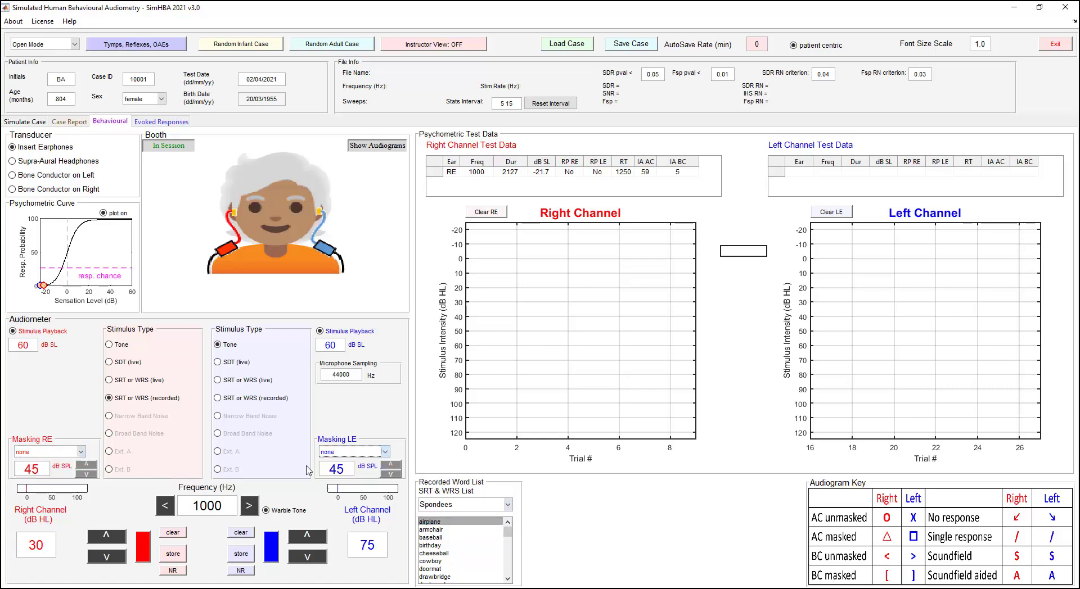
Present the recorded word airplane to the right ear at 60 dB HL and again at 50 dB HL.
left_click(114, 543)
left_click(114, 543)
left_click(114, 543)
left_click(114, 543)
left_click(114, 543)
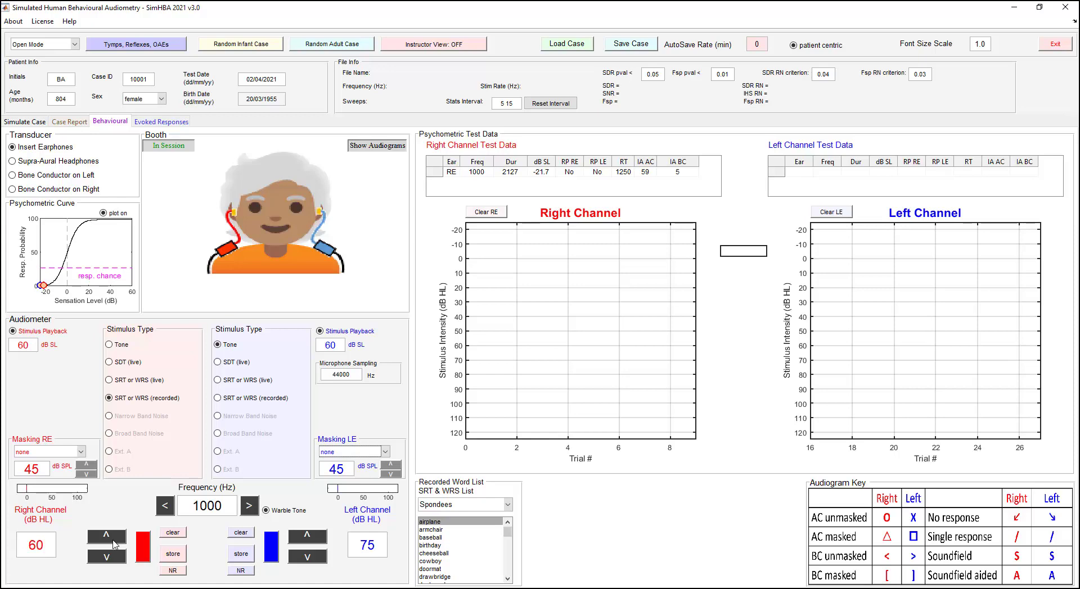
left_click(144, 550)
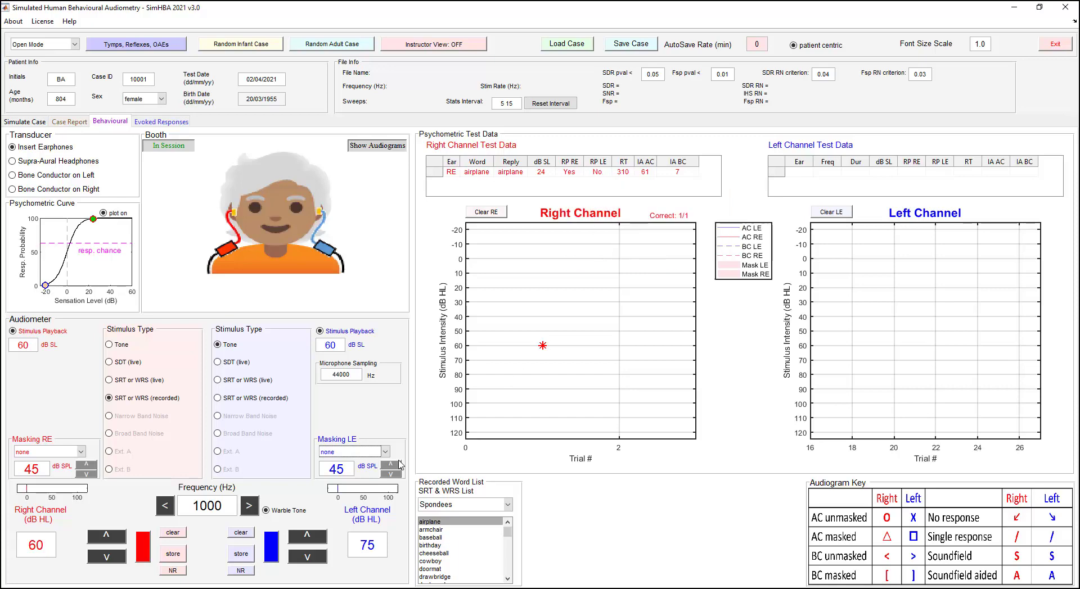
left_click(117, 558)
left_click(145, 548)
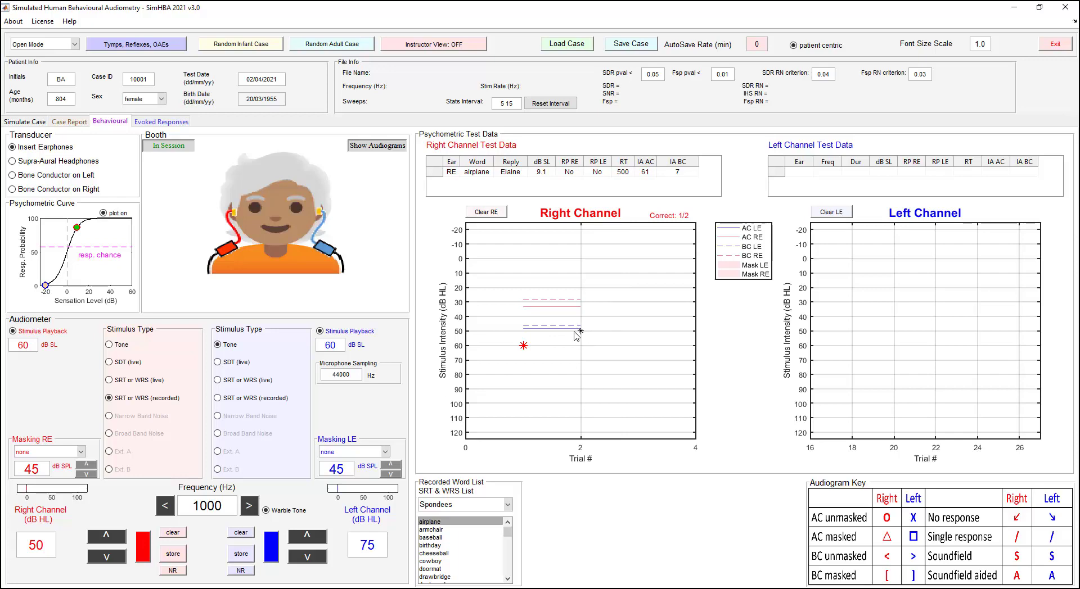
Present the recorded words armchair at 55 dB HL and baseball at 50 dB HL to the right ear.
left_click(110, 539)
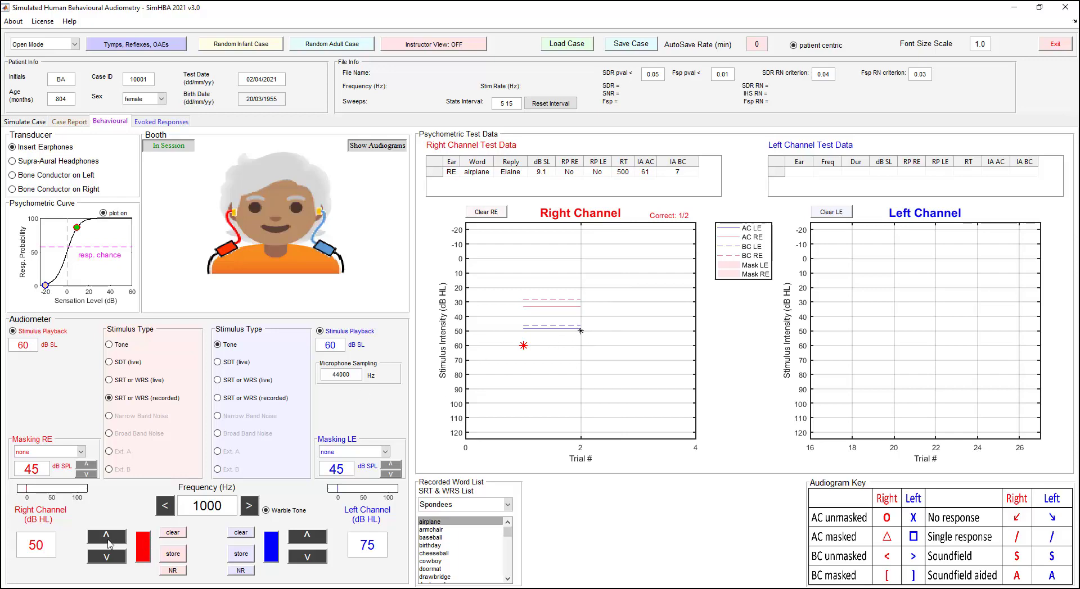
left_click(432, 530)
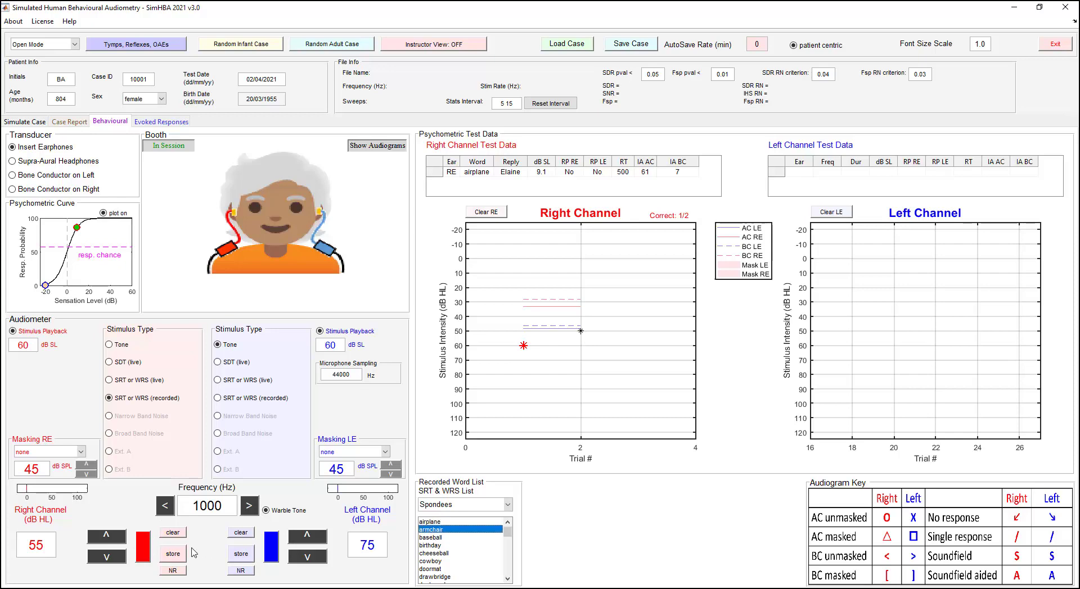
left_click(144, 548)
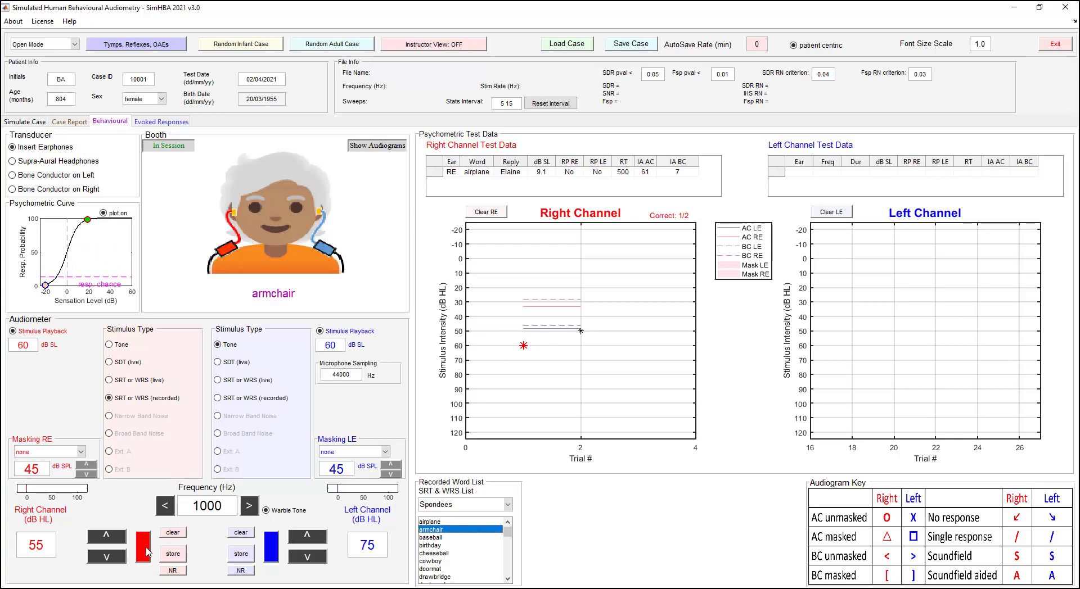
left_click(116, 557)
left_click(431, 538)
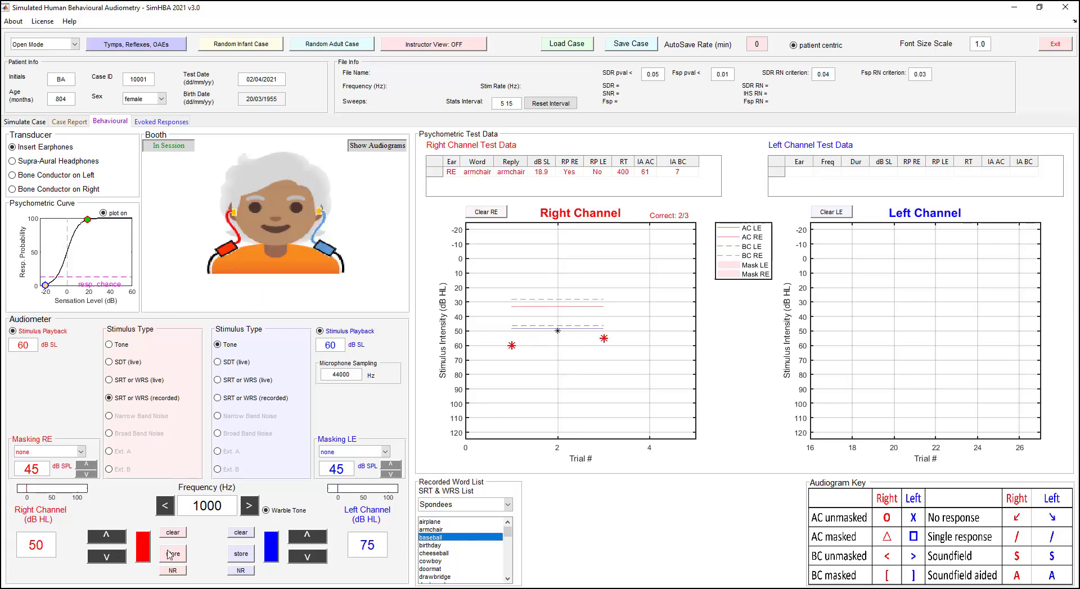
left_click(144, 548)
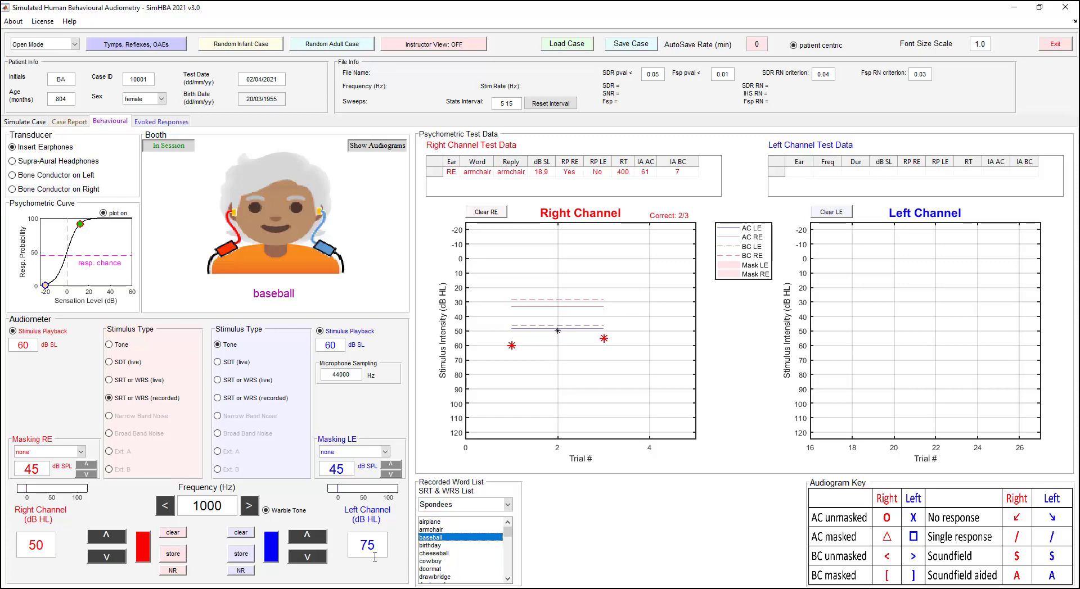
Present the recorded word birthday to the right ear at 45 dB HL and recall the second trial's data from the plot.
left_click(445, 545)
left_click(110, 556)
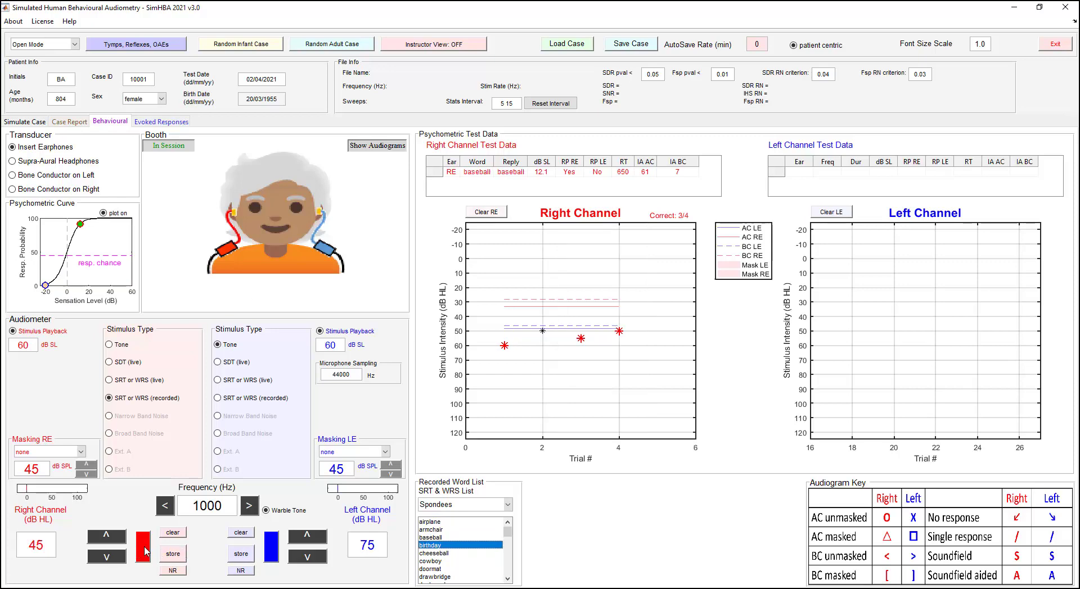
left_click(144, 551)
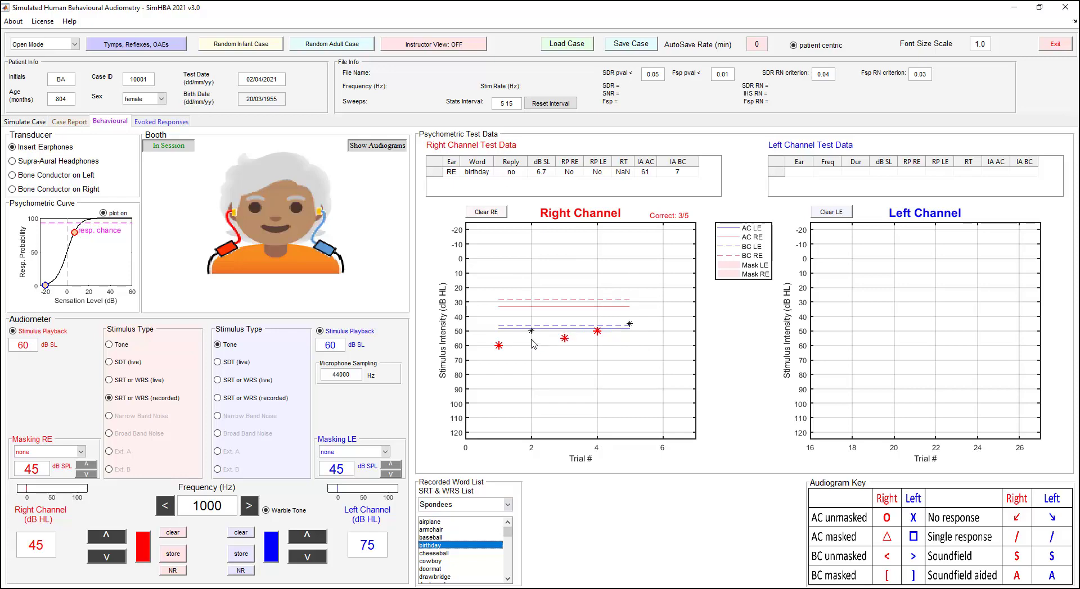
left_click(629, 325)
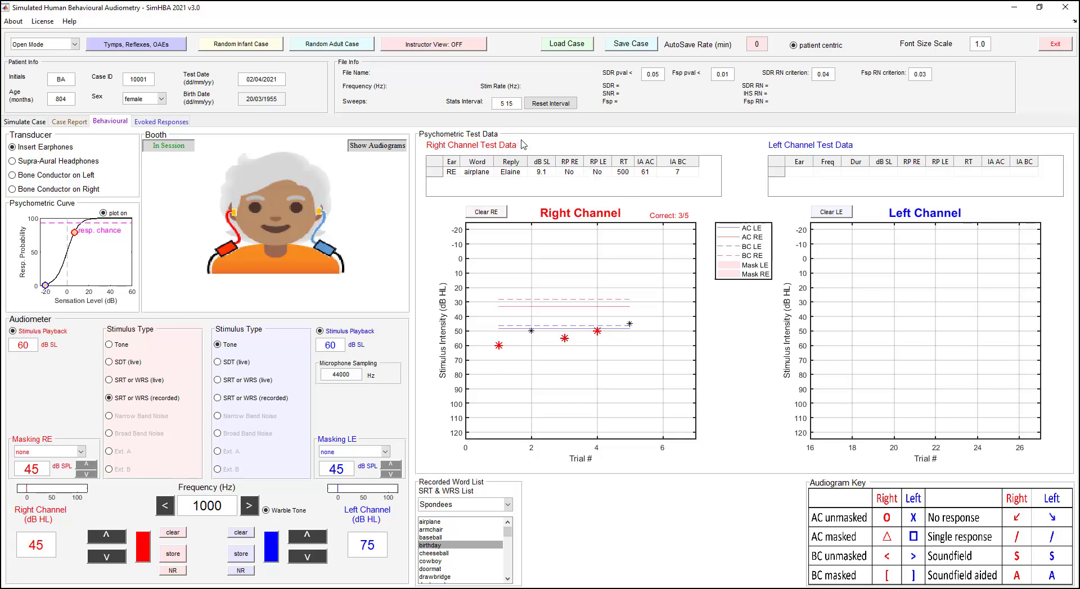
left_click(73, 45)
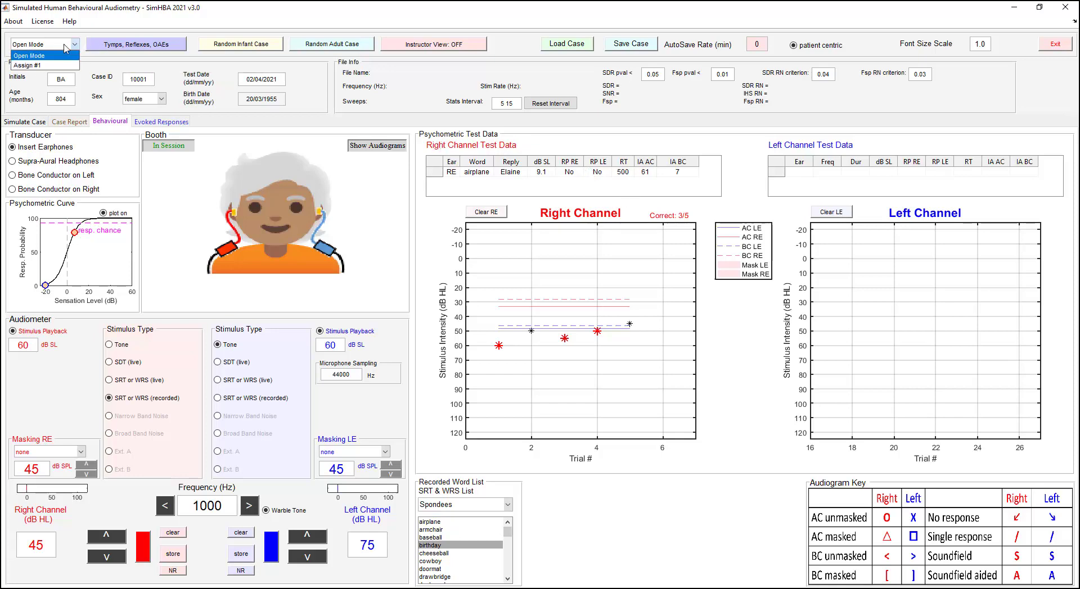
left_click(84, 32)
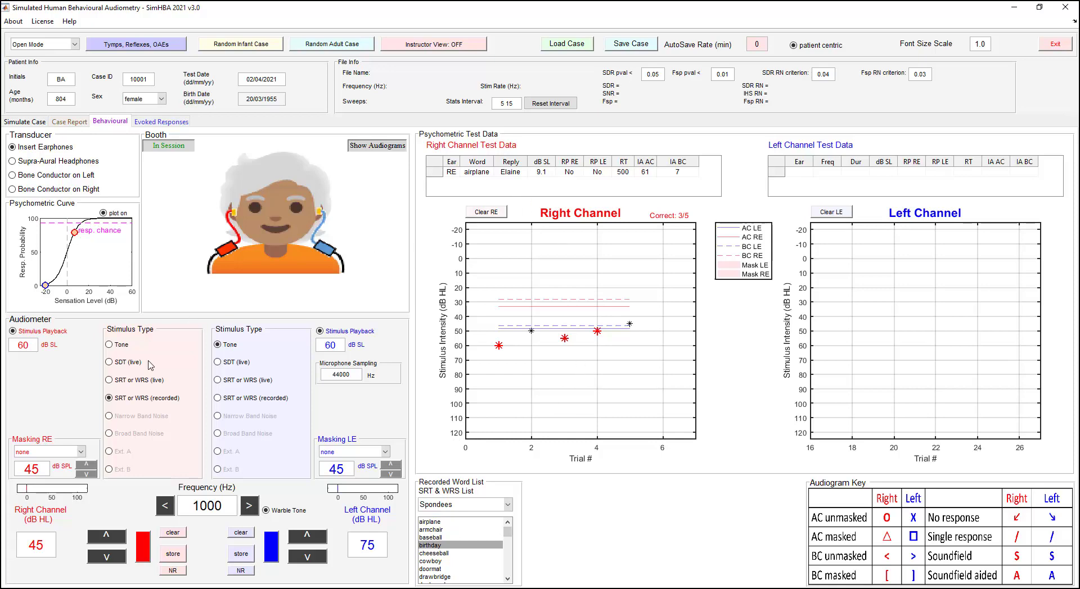
Review the right channel's trial plots for Tone at 1000 Hz and 2000 Hz and for SRT or WRS (recorded).
left_click(117, 345)
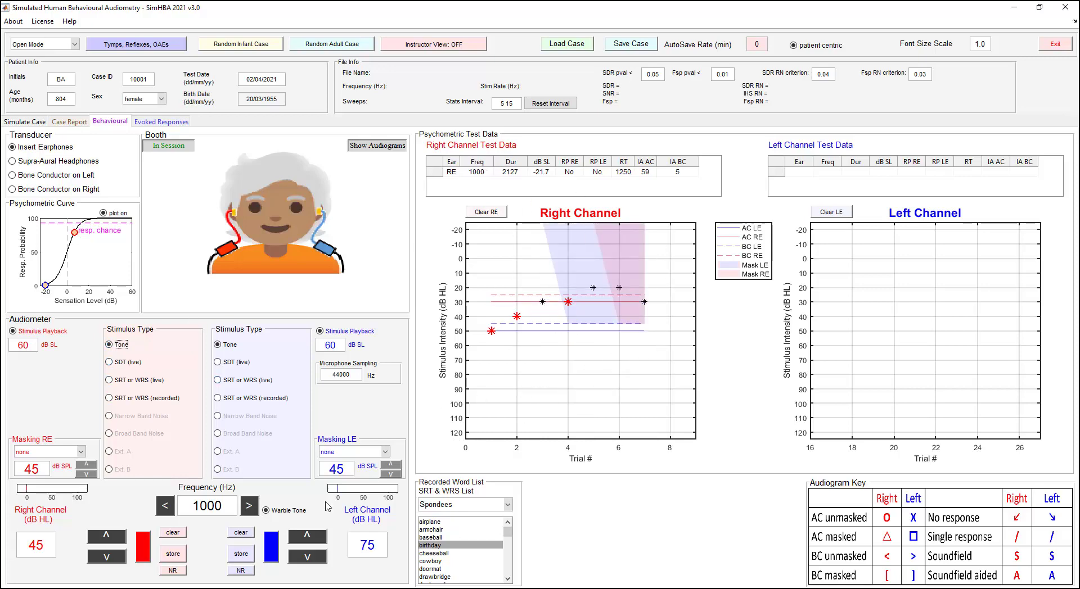
left_click(248, 506)
left_click(255, 506)
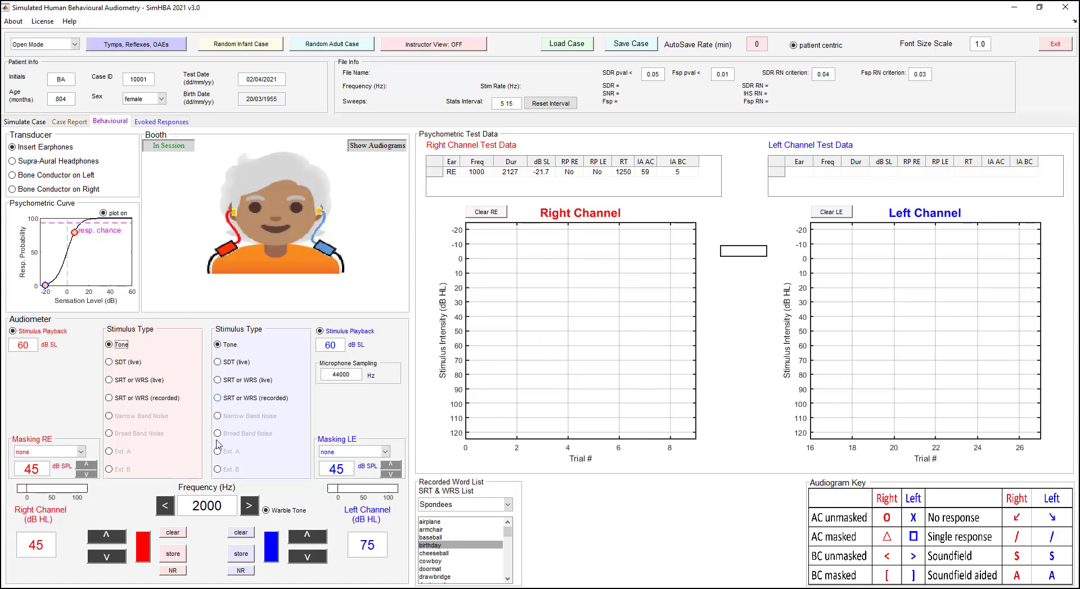
left_click(135, 399)
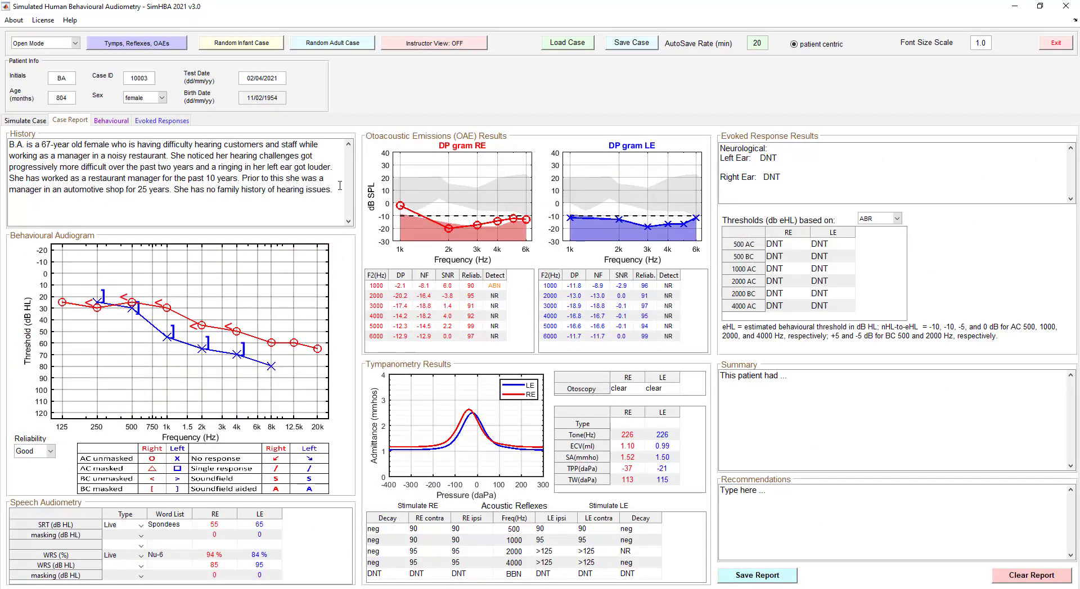
Add "Patient recently went to a outdoor rock concert." to the case history, and check the behavioural audiograms before returning to the report.
type("Patient recently went to a outdoor r")
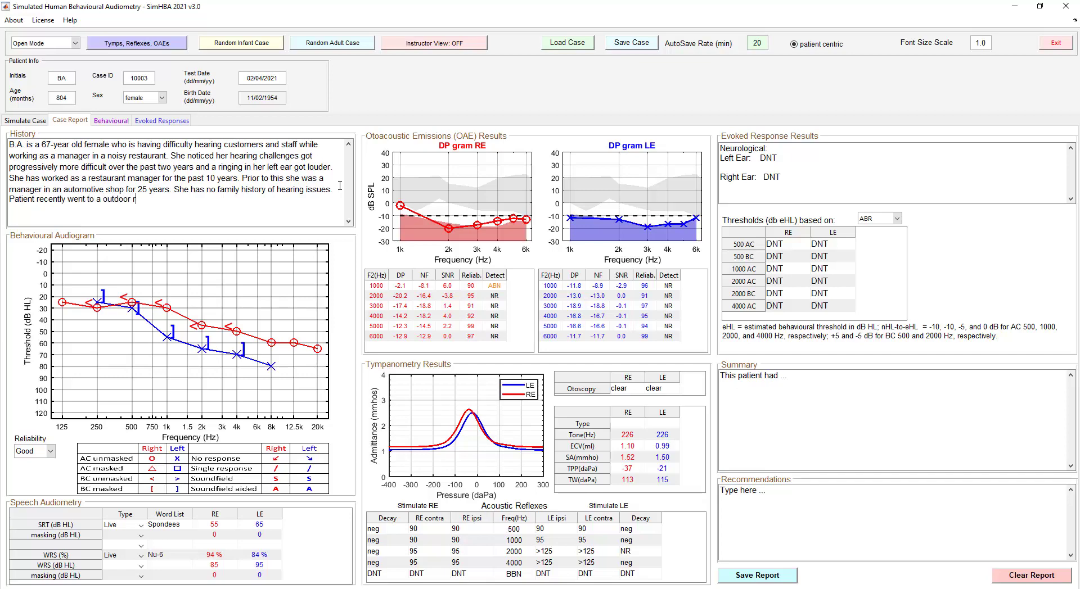
type("ock concert.")
left_click(115, 122)
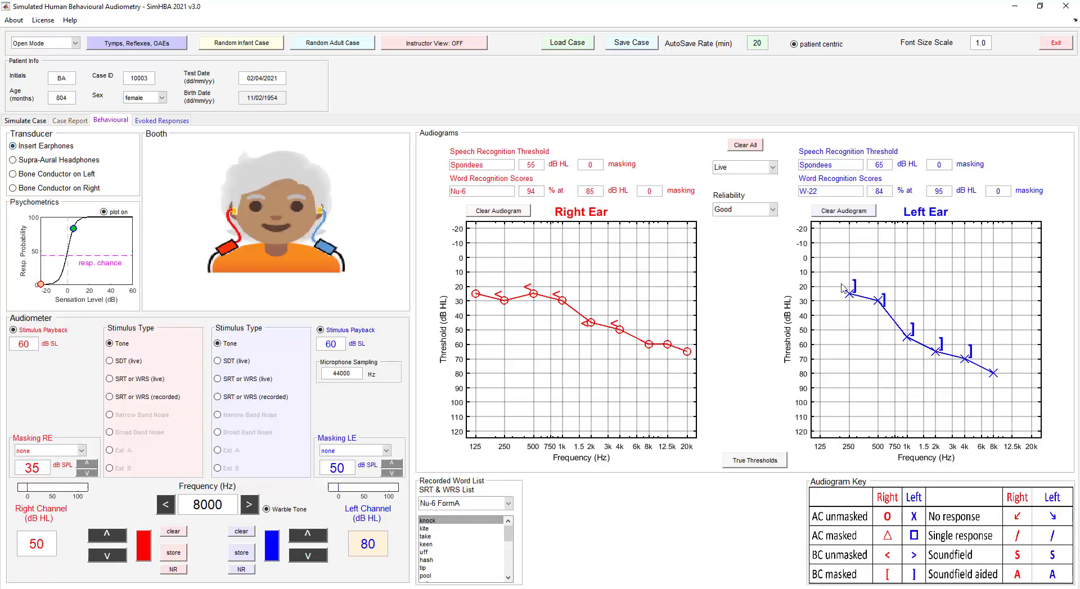
left_click(72, 122)
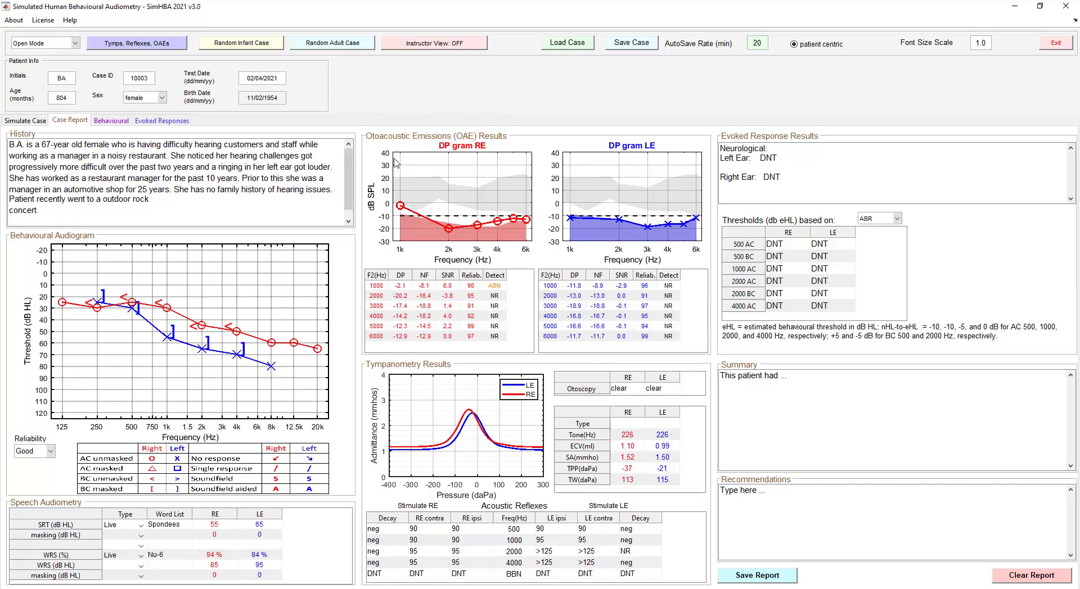
Show the tympanometry, reflex and OAE simulator beside the case report and run a DPOAE test on the right ear.
left_click(158, 47)
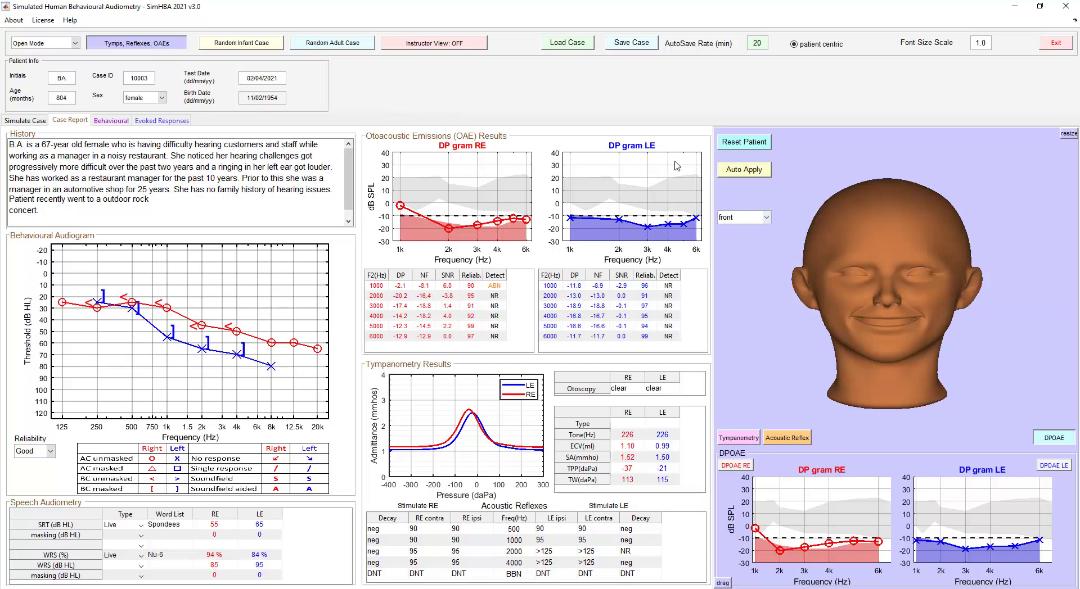
left_click(1059, 442)
left_click(746, 468)
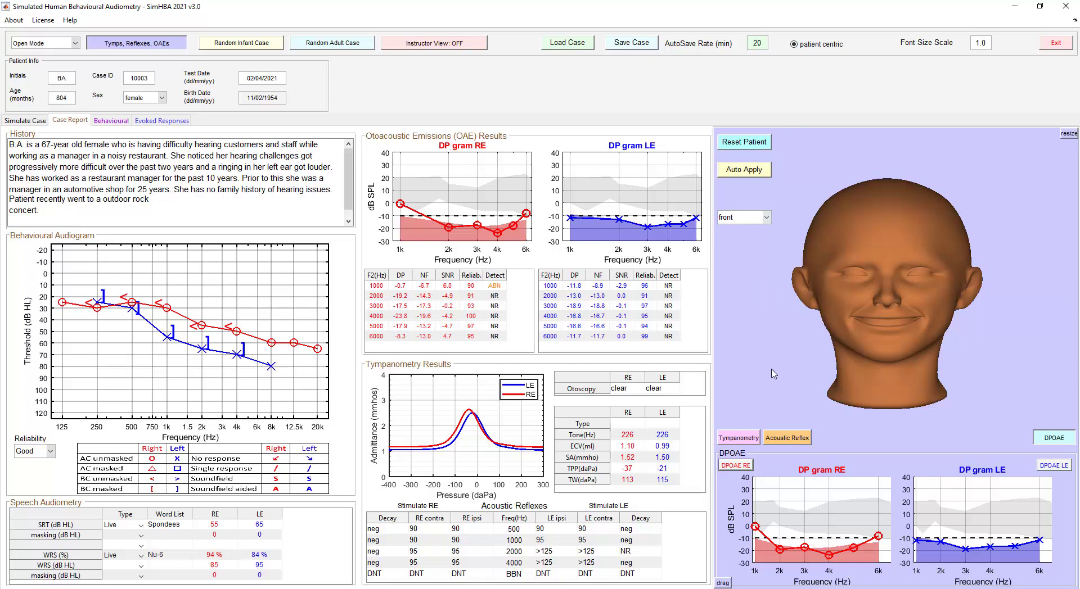
Run tympanometry on the right ear and on the left ear.
left_click(746, 441)
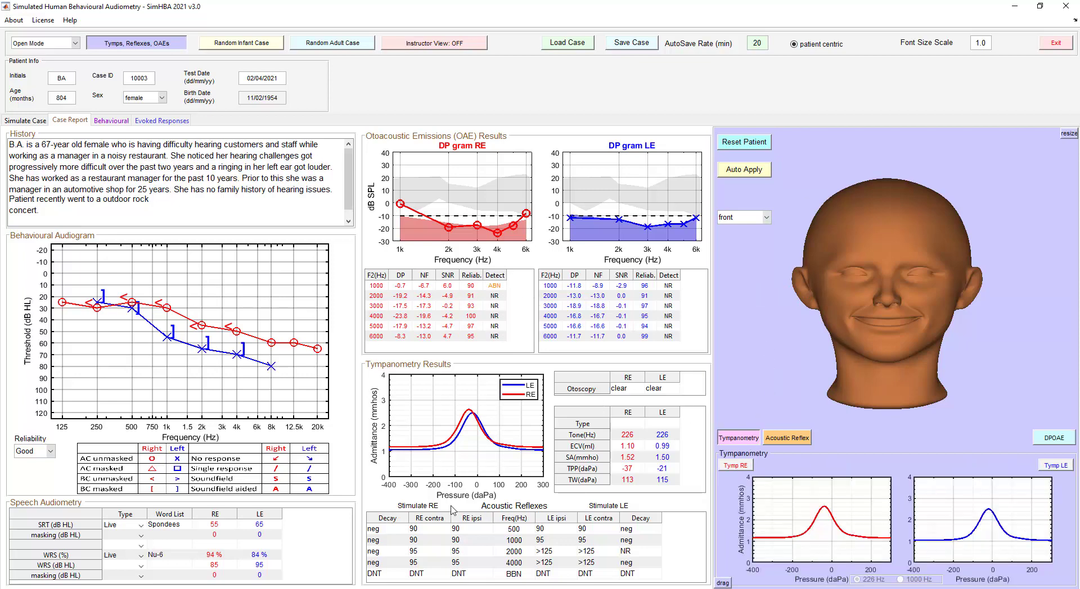
left_click(743, 466)
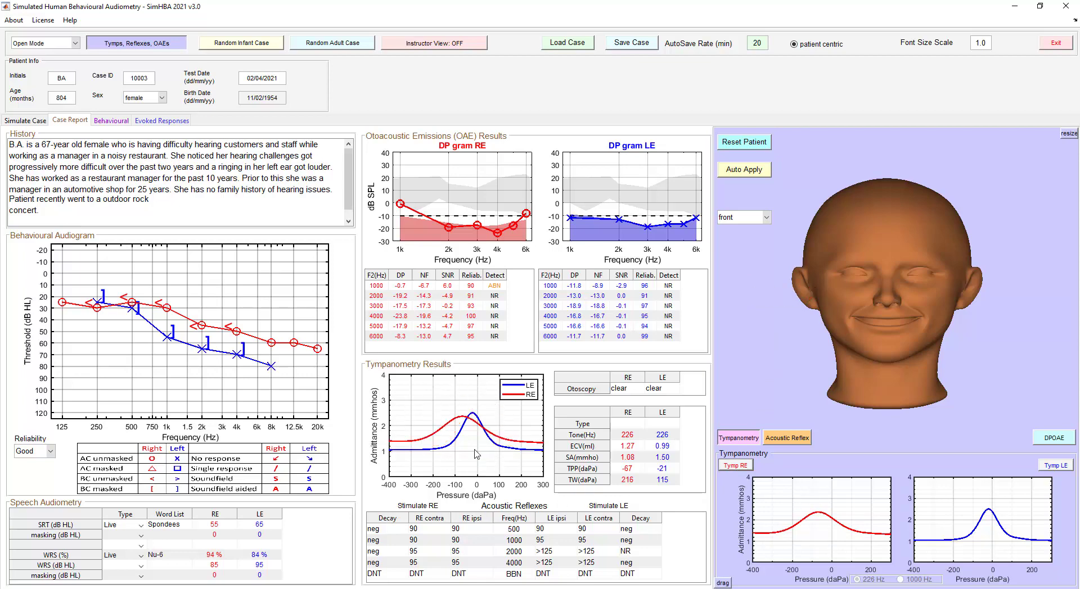
left_click(1063, 466)
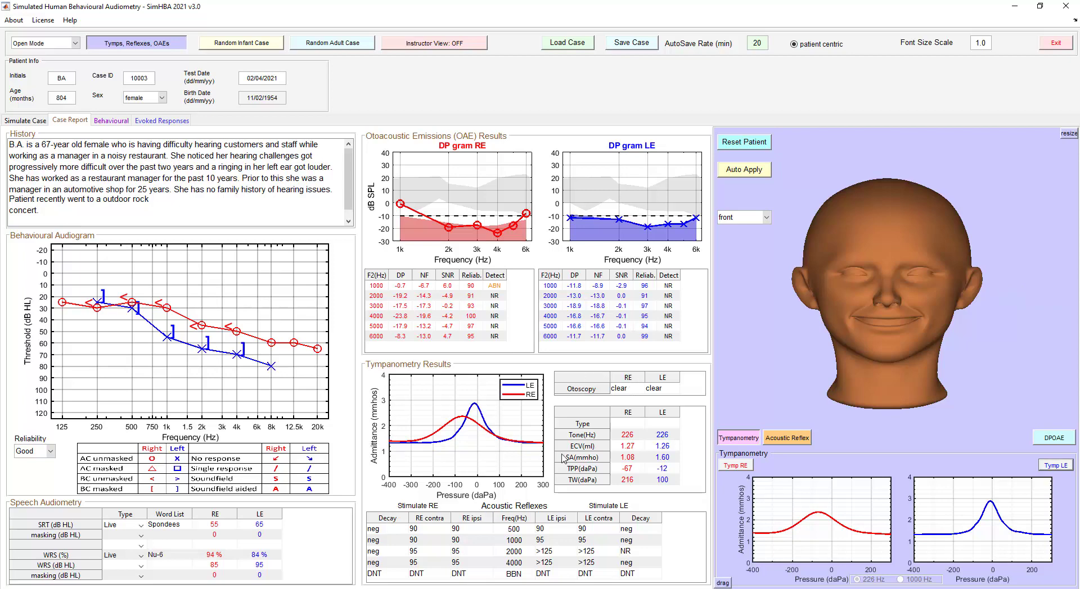
Enter tympanogram type A for both ears in the tympanometry results.
double_click(629, 421)
key("Tab")
double_click(669, 421)
left_click(690, 395)
Run the automatic right ipsilateral acoustic reflex test at 500 Hz.
left_click(803, 444)
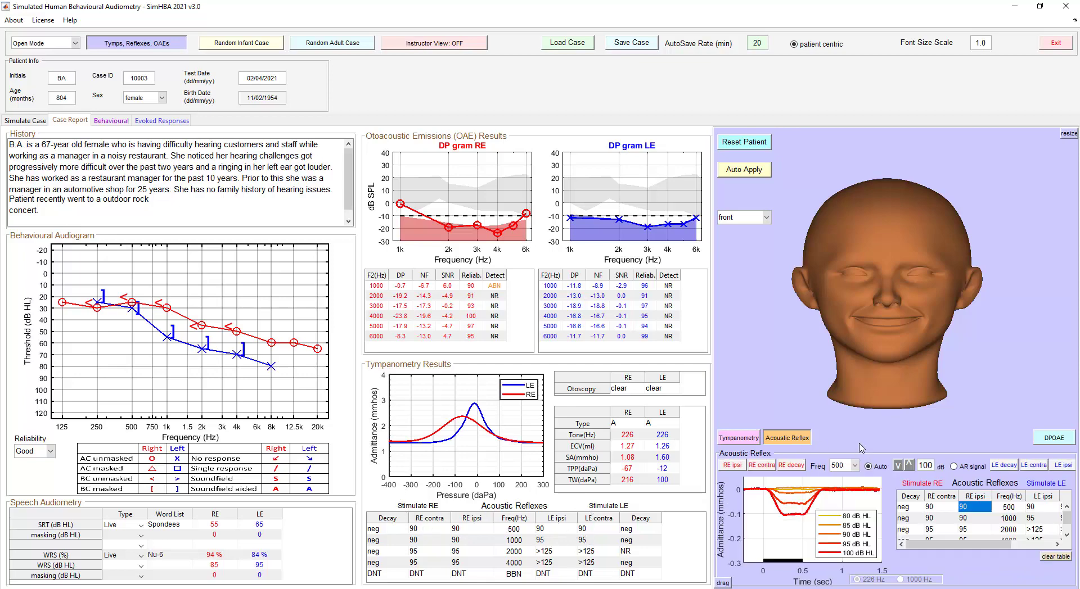
left_click(733, 469)
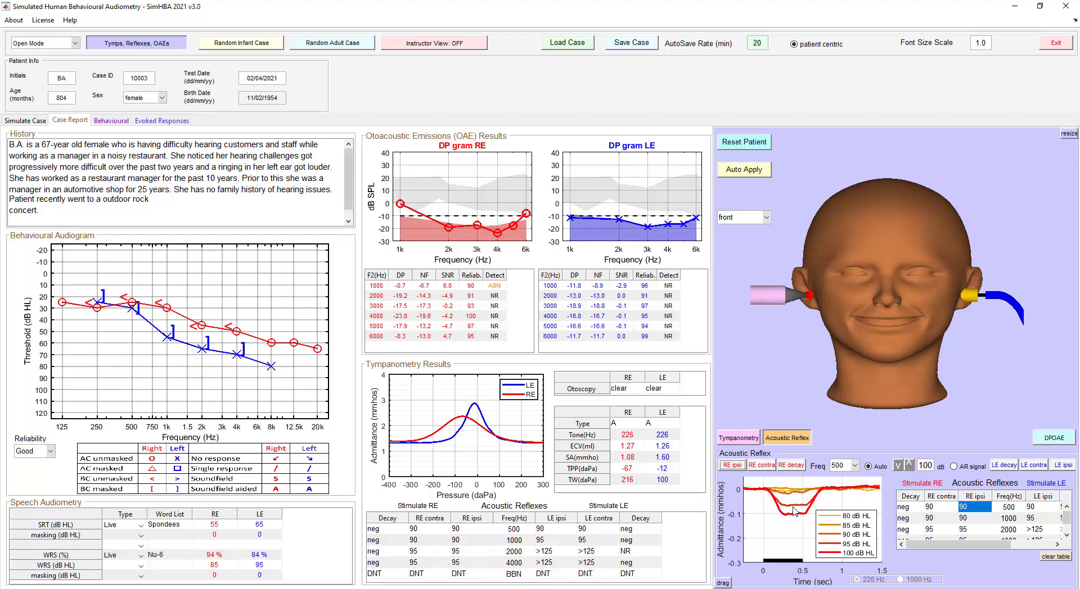
Enter 90 as the right ipsilateral reflex threshold at 500 Hz in the simulator's acoustic reflexes table.
double_click(980, 508)
key("Return")
double_click(984, 509)
type("90")
key("Return")
double_click(978, 517)
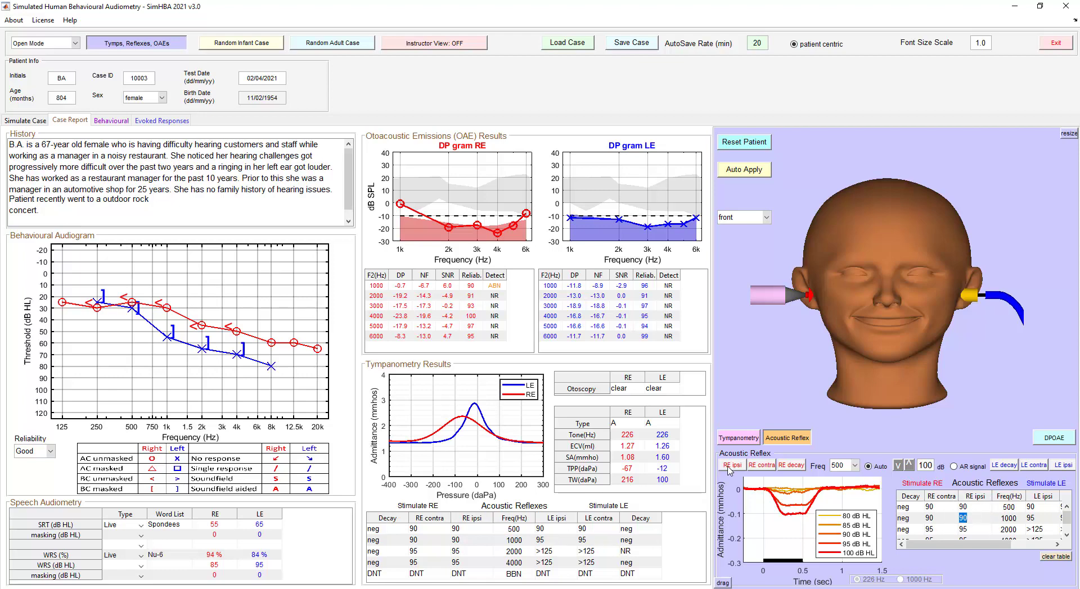
Run a single right ipsilateral reflex measurement at 500 Hz and 90 dB HL using the AR signal mode instead of Auto.
left_click(856, 466)
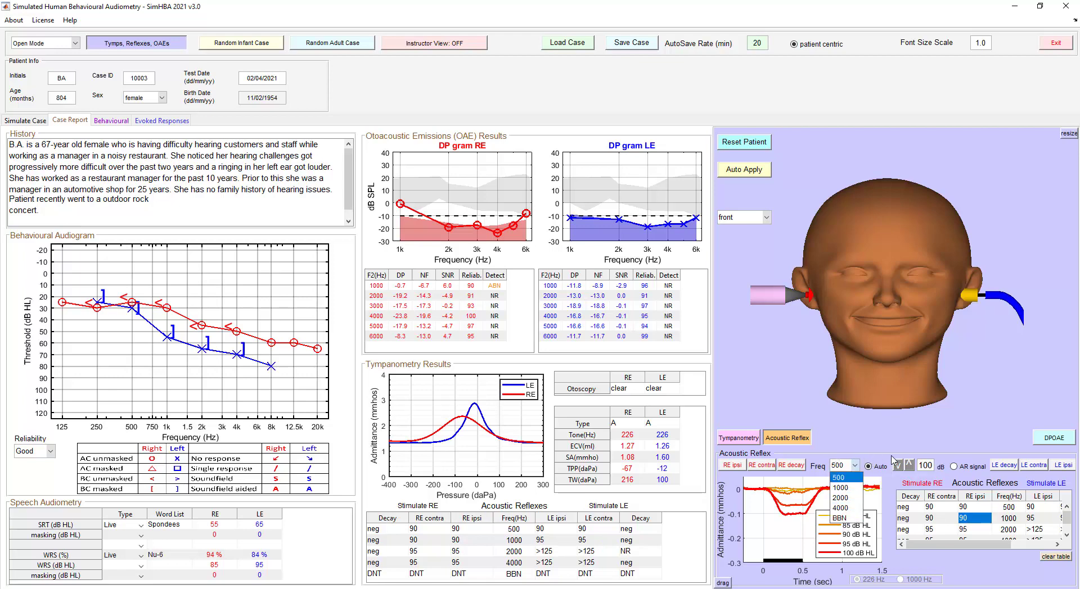
left_click(878, 454)
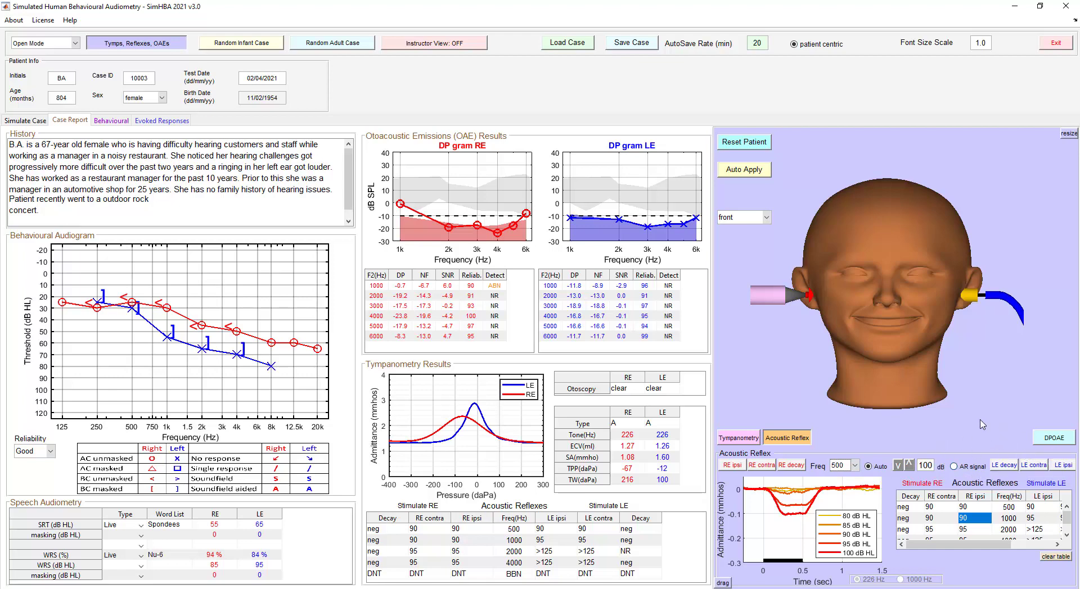
left_click(963, 467)
left_click(899, 469)
left_click(898, 469)
left_click(732, 466)
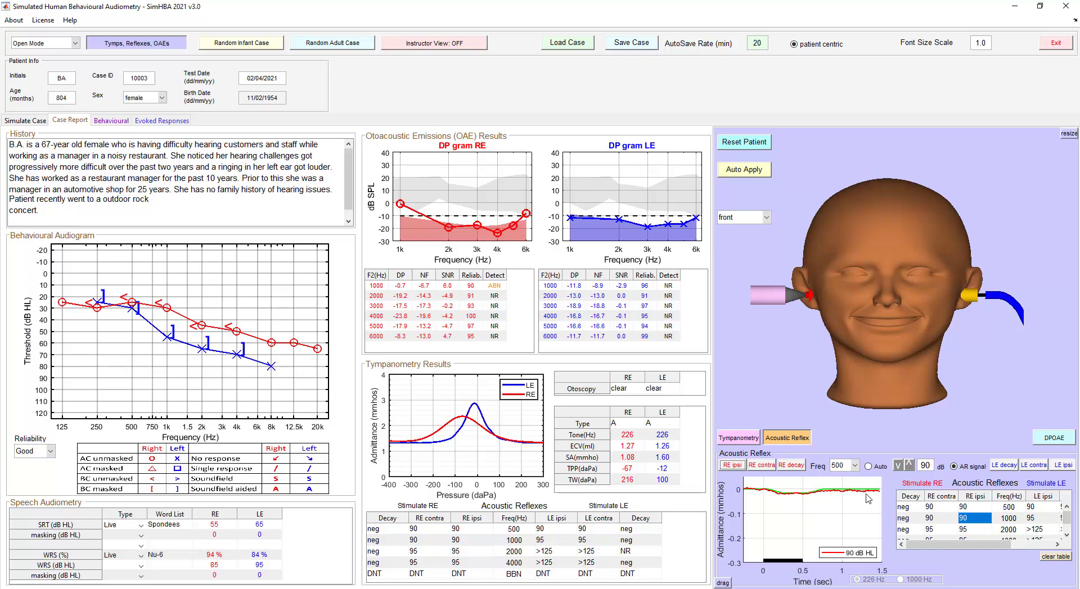
Hide the tympanometry, reflex and OAE simulator to show the full case report, and save the report.
left_click(158, 46)
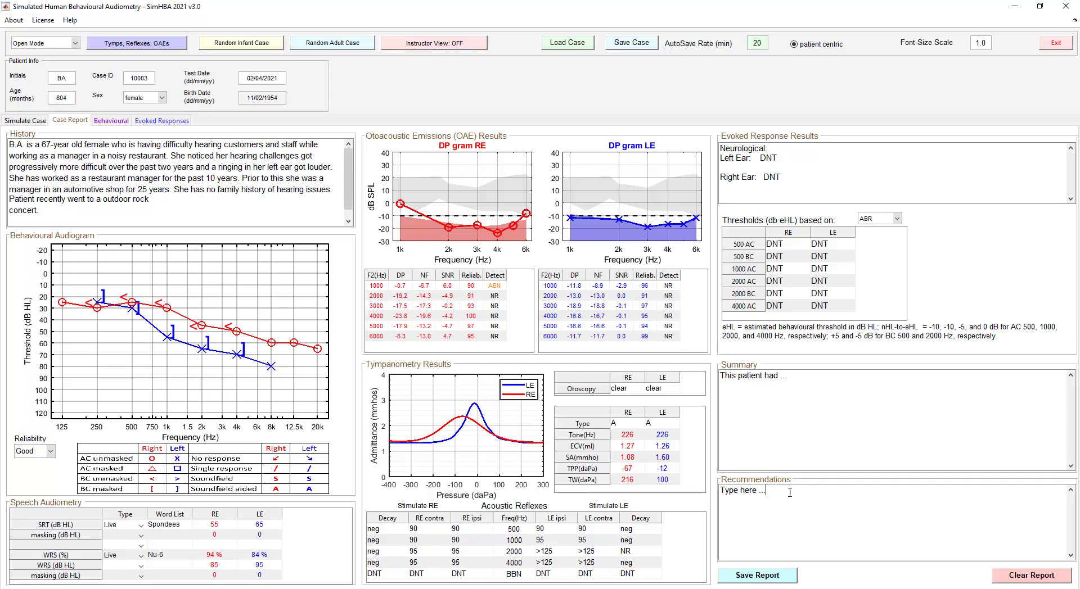
left_click(778, 579)
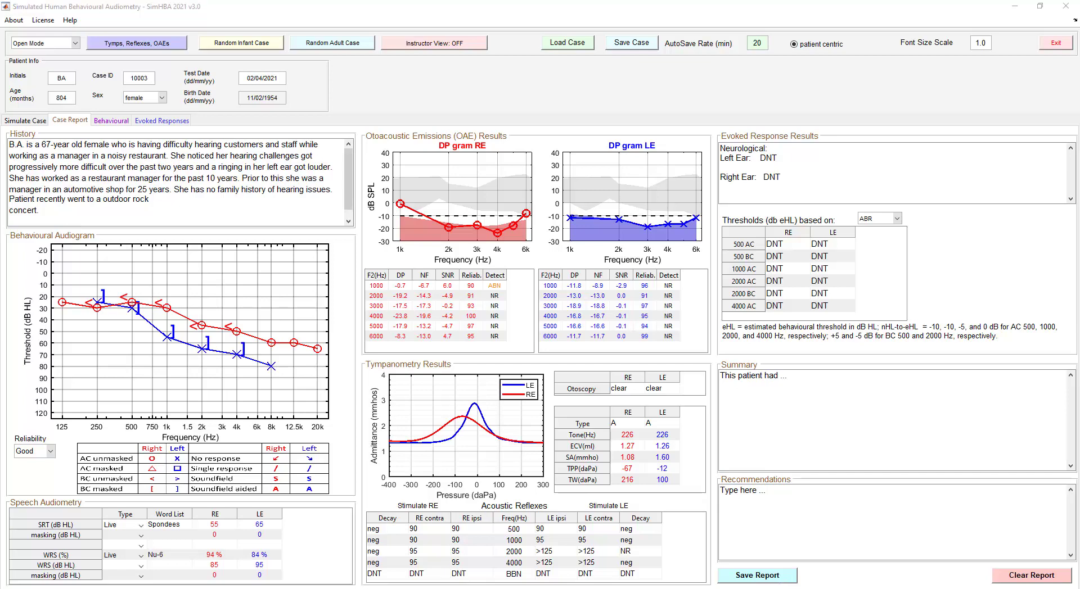